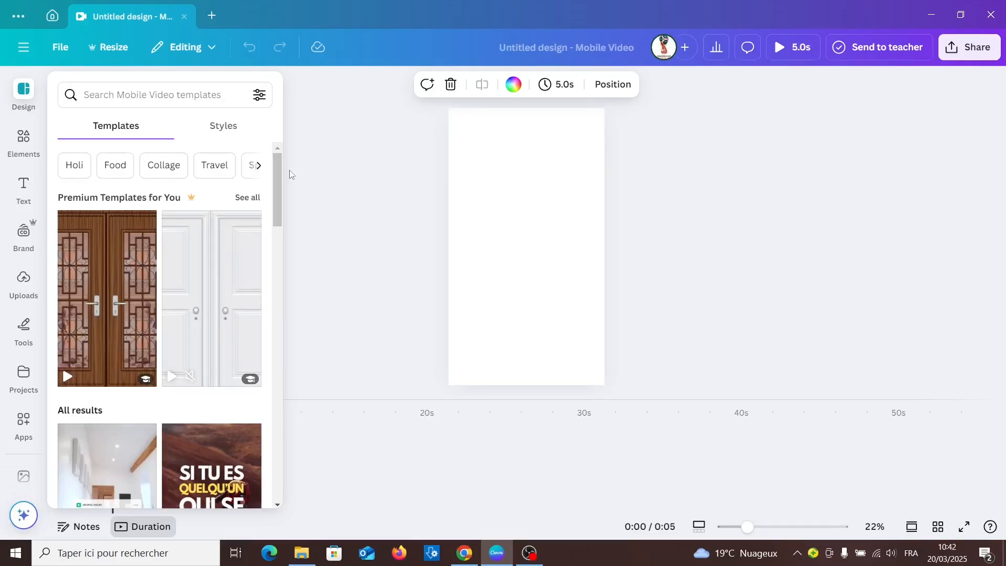
# - Find the frame elements and add the square frame with rounded corners to the page
pyautogui.click(26, 146)
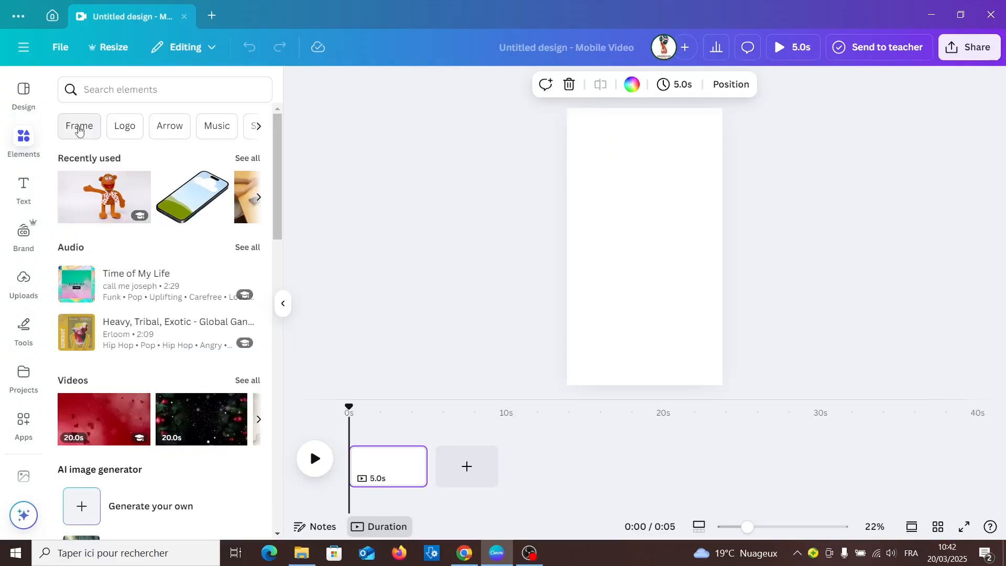
pyautogui.click(79, 128)
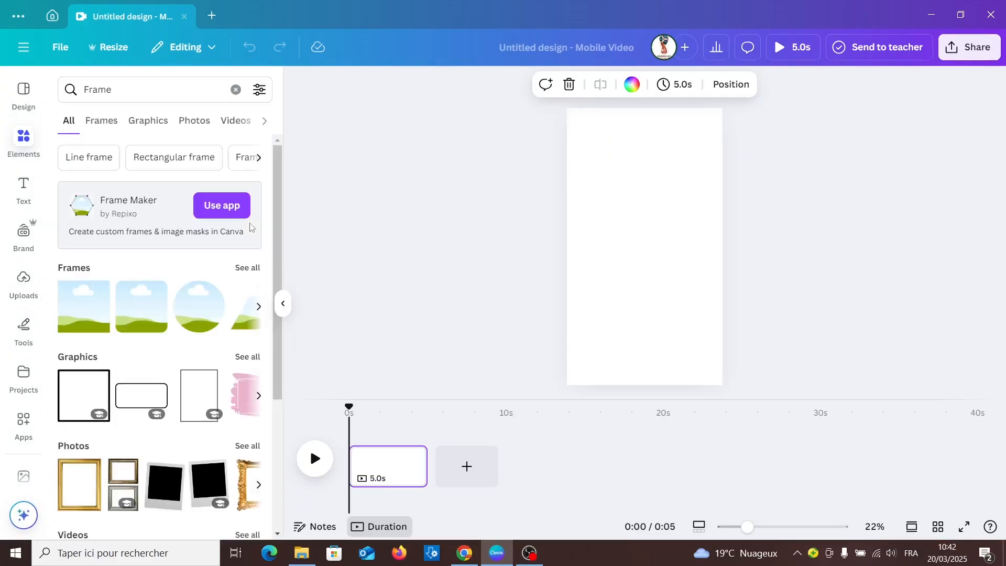
pyautogui.click(131, 323)
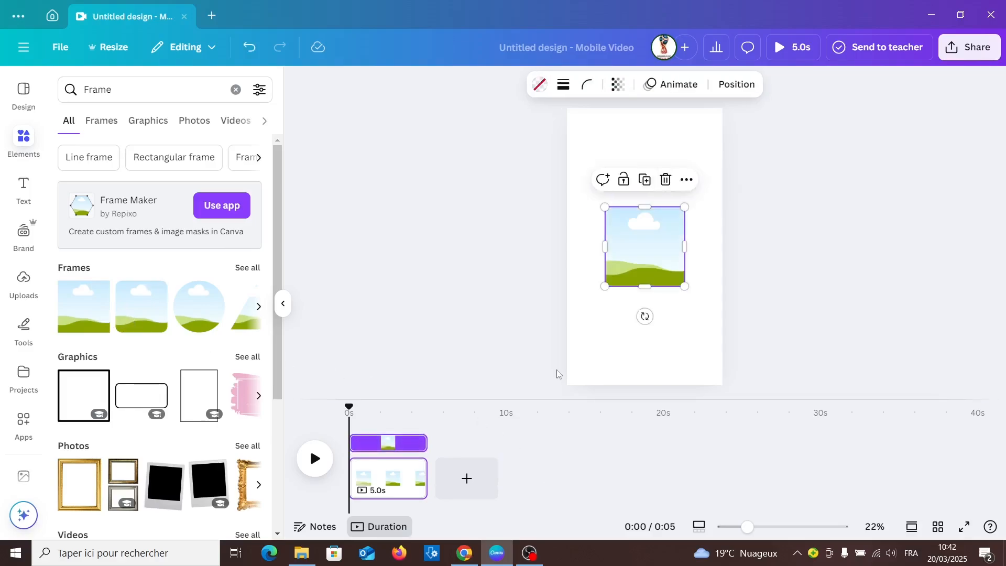
# - Set the page's background colour to solid black
pyautogui.click(633, 144)
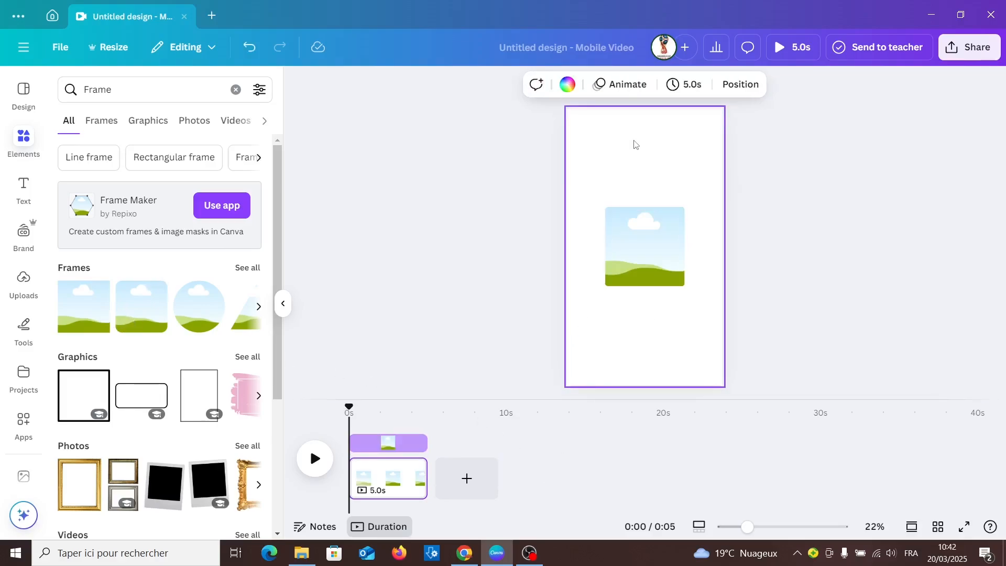
pyautogui.click(567, 87)
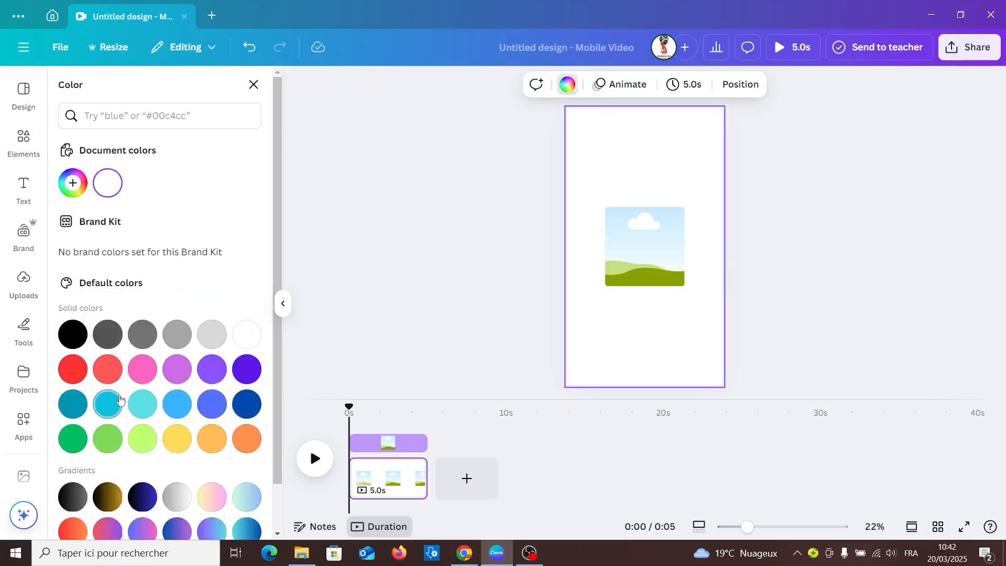
pyautogui.click(73, 336)
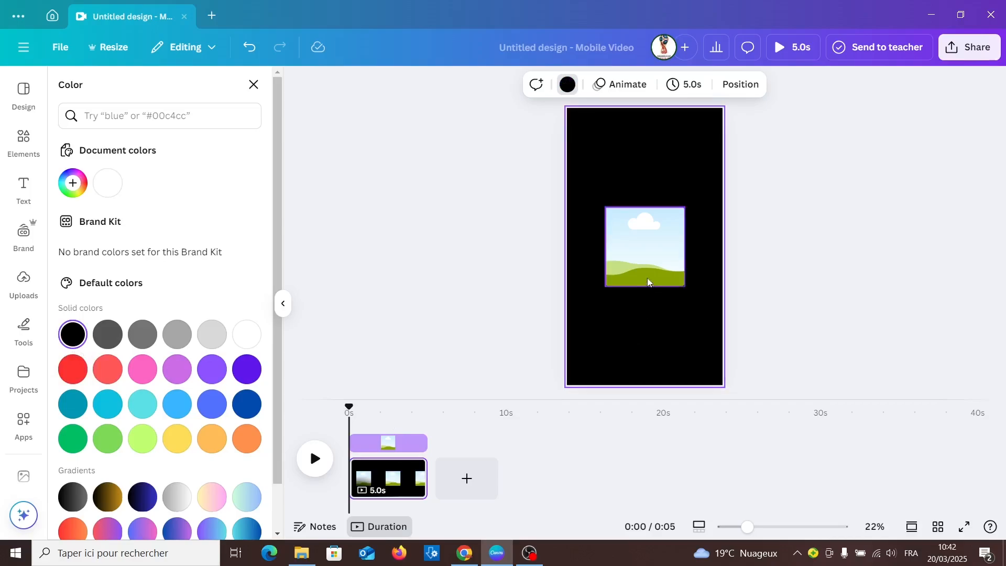
# - Move the frame toward the page's upper-left corner and give it a solid white border with a weight of 8
pyautogui.moveTo(648, 274); pyautogui.dragTo(624, 193)
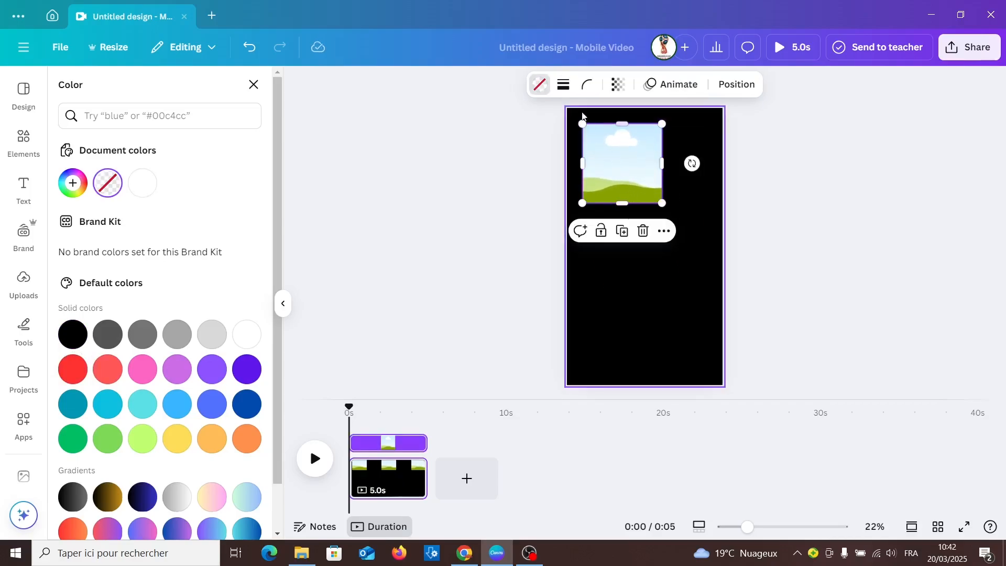
pyautogui.click(566, 86)
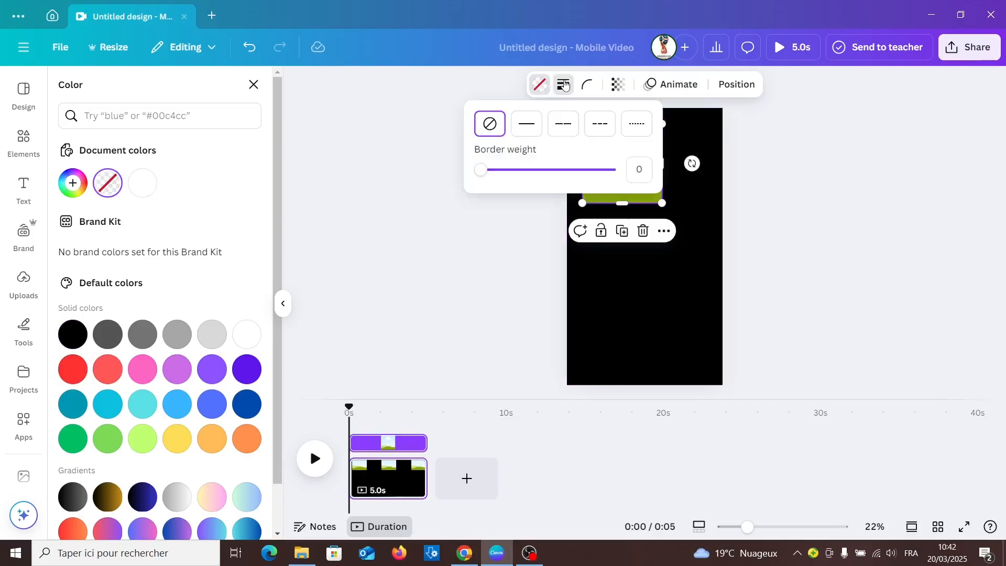
pyautogui.click(528, 131)
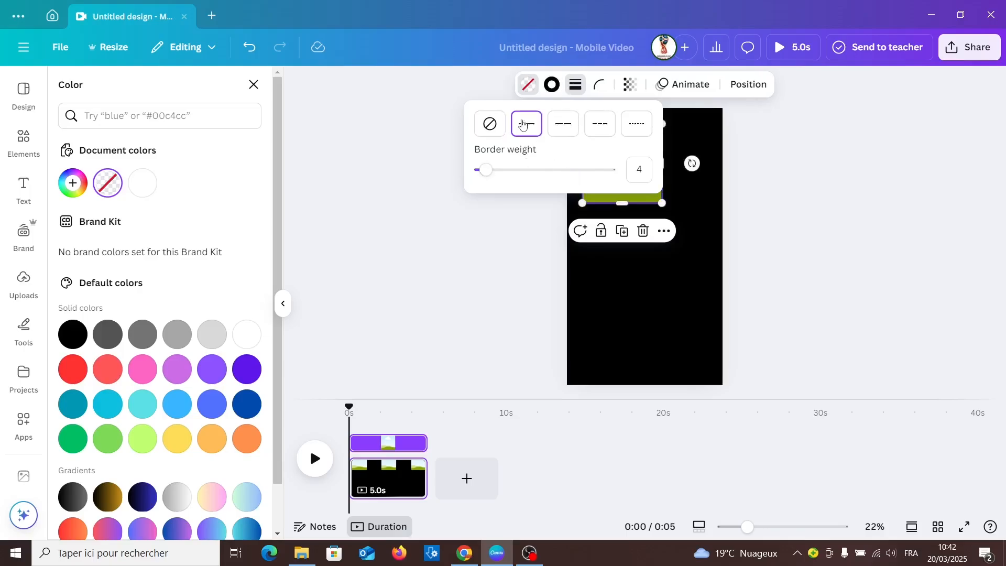
pyautogui.moveTo(491, 171); pyautogui.dragTo(490, 172)
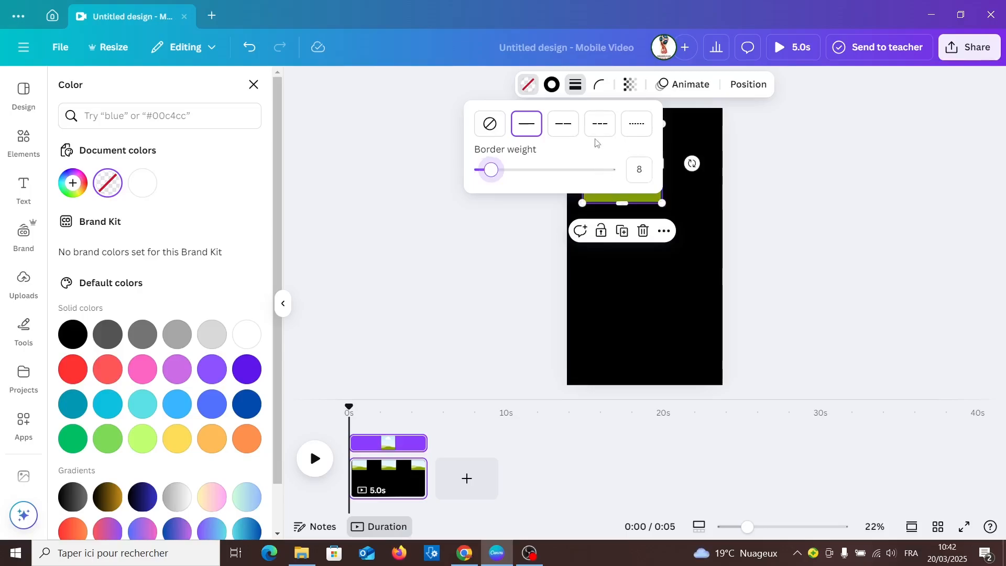
pyautogui.click(557, 88)
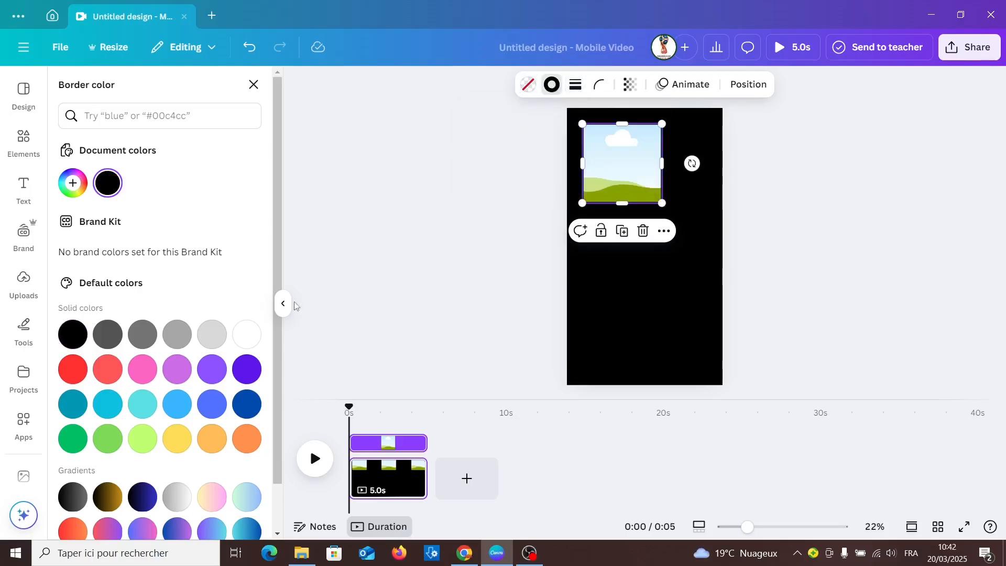
pyautogui.click(247, 334)
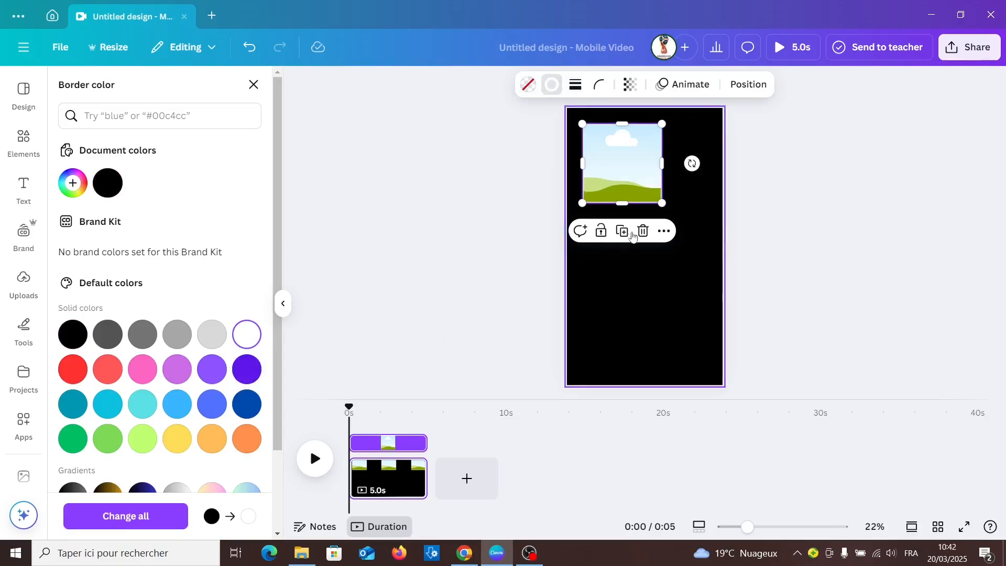
# - Shrink the frame to a small portrait rectangle near the page's left edge and set its corner rounding to 41
pyautogui.moveTo(661, 159); pyautogui.dragTo(635, 171)
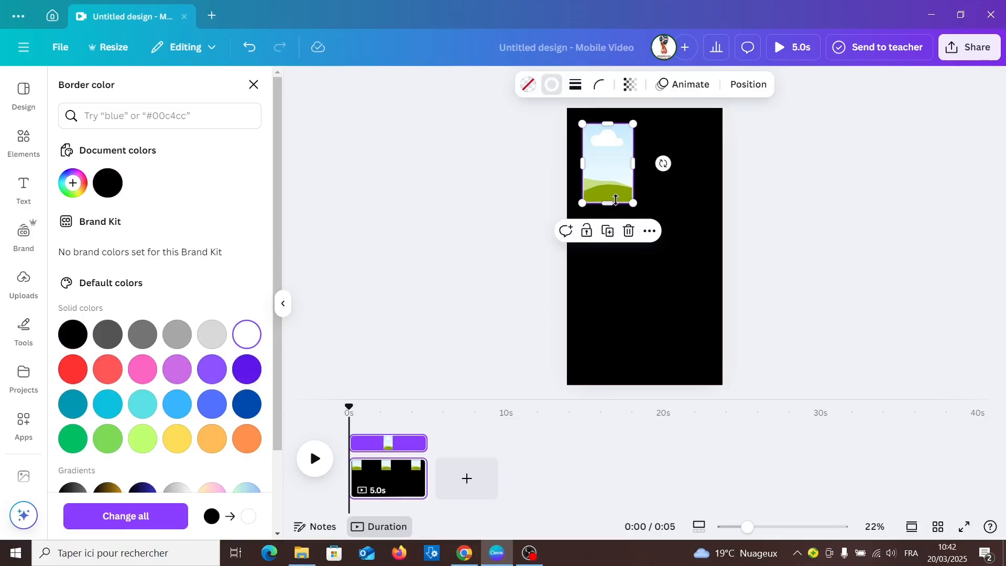
pyautogui.moveTo(607, 197); pyautogui.dragTo(616, 155)
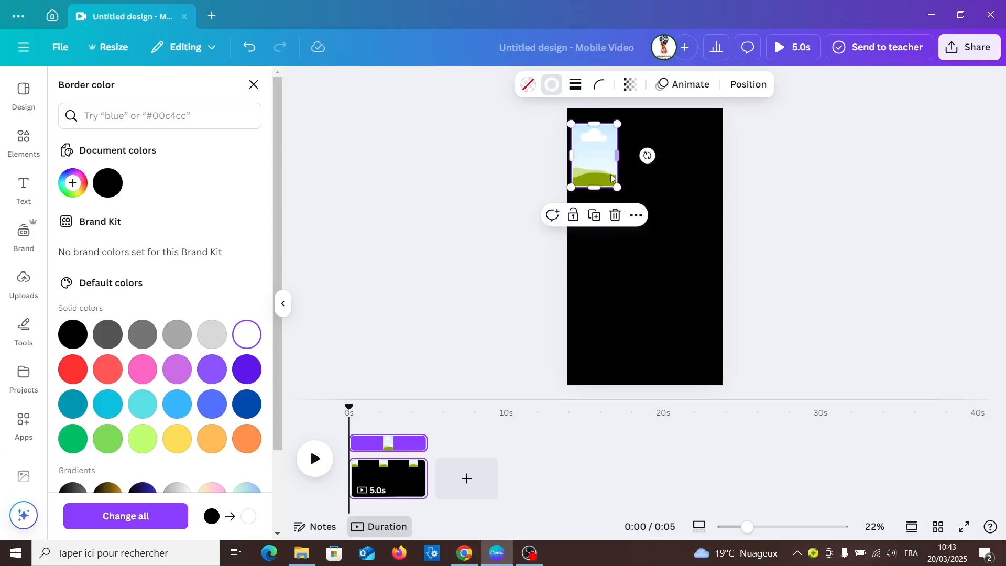
pyautogui.click(599, 85)
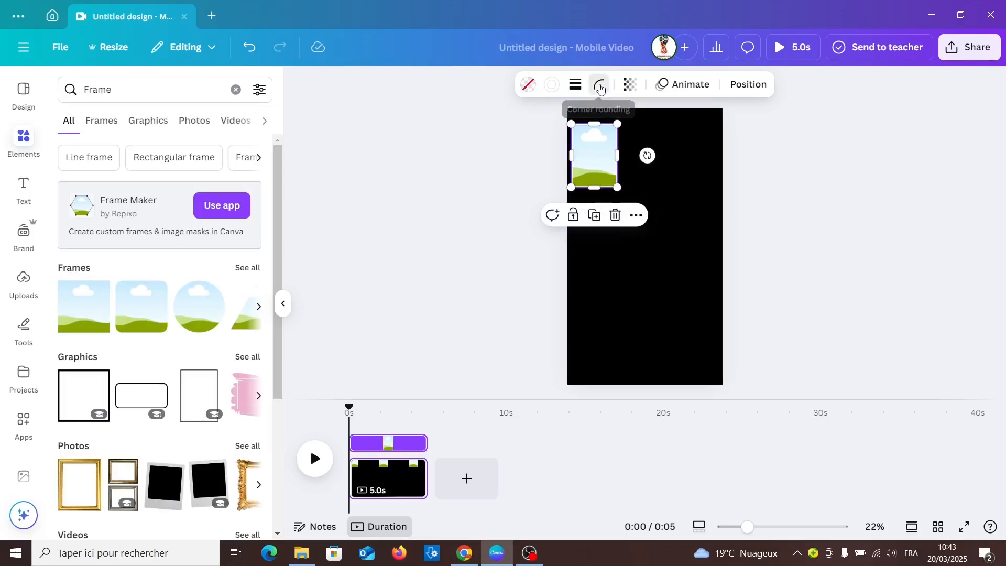
pyautogui.click(560, 139)
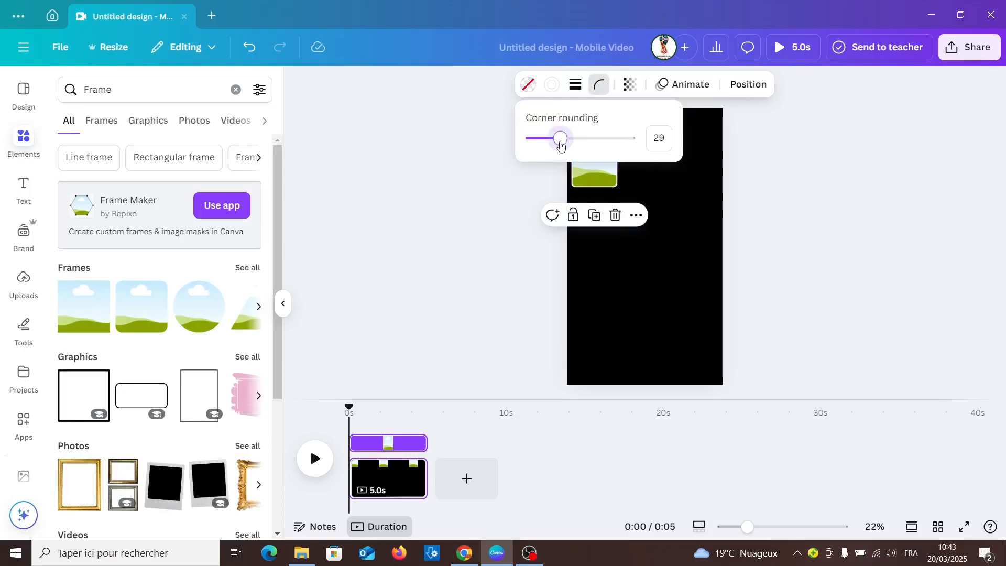
pyautogui.moveTo(560, 144); pyautogui.dragTo(571, 145)
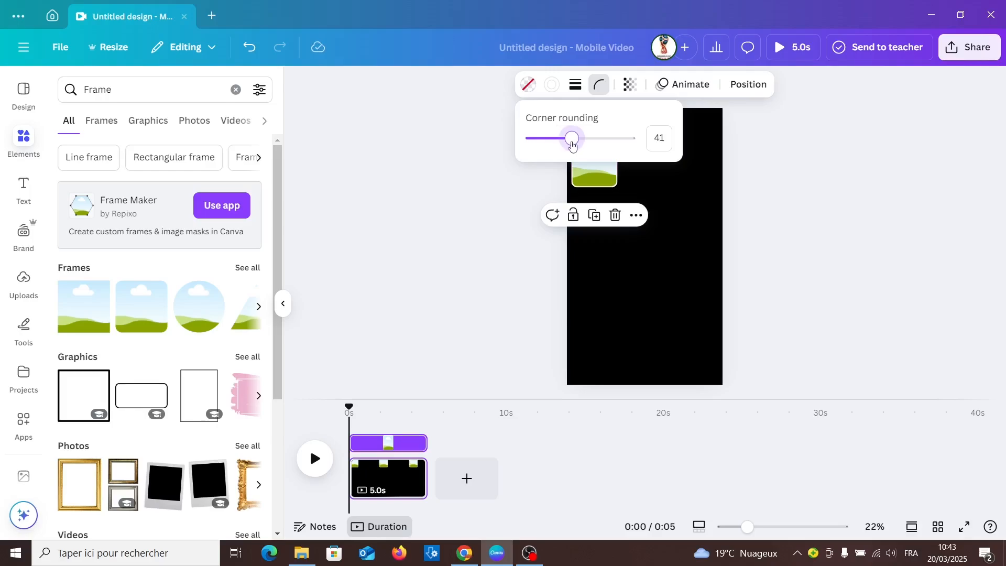
pyautogui.click(611, 243)
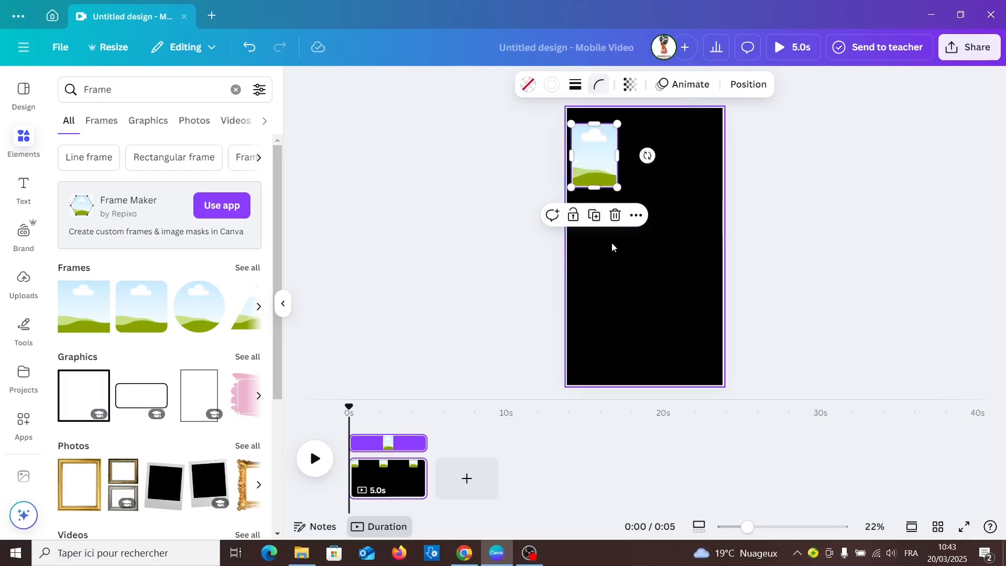
pyautogui.click(611, 243)
# - Duplicate the small frame three times, stacking the copies directly below one another along the page's left edge
pyautogui.click(595, 163)
pyautogui.click(596, 220)
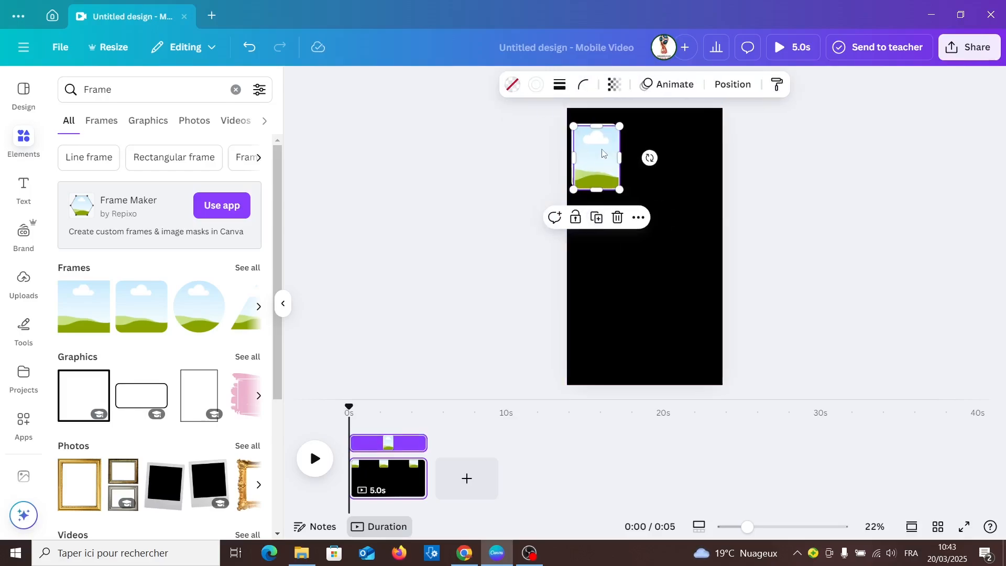
pyautogui.moveTo(599, 171); pyautogui.dragTo(599, 212)
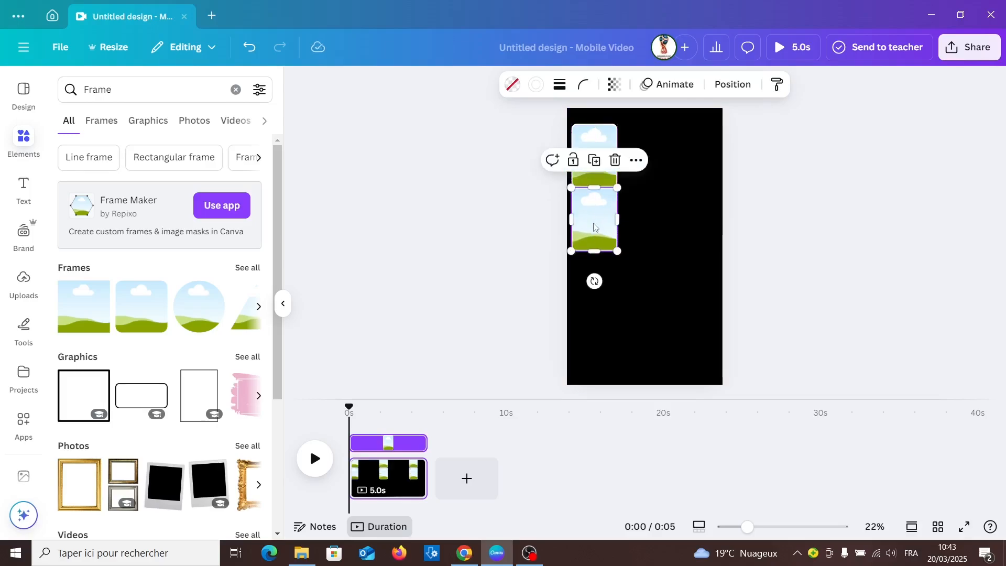
pyautogui.click(597, 163)
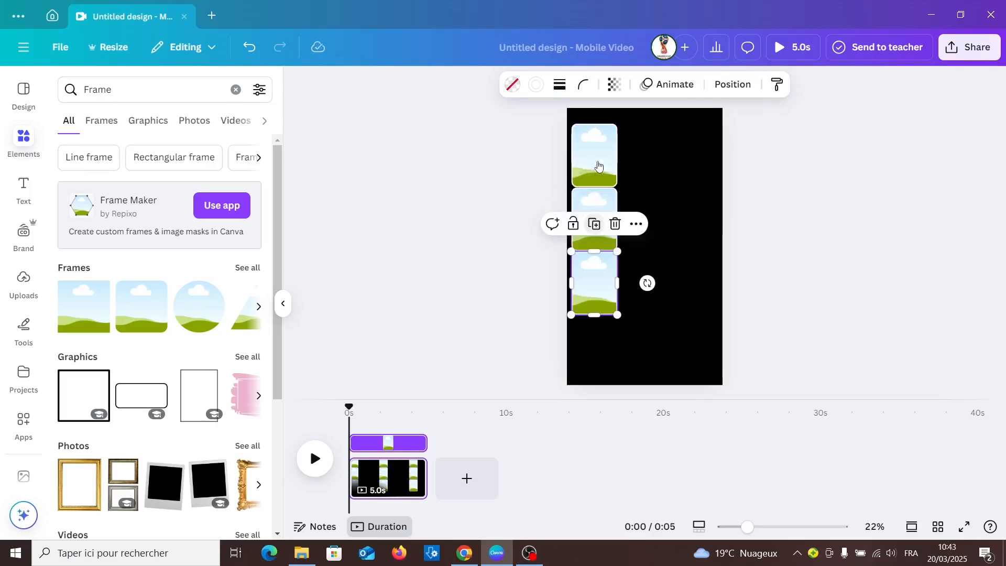
pyautogui.click(594, 225)
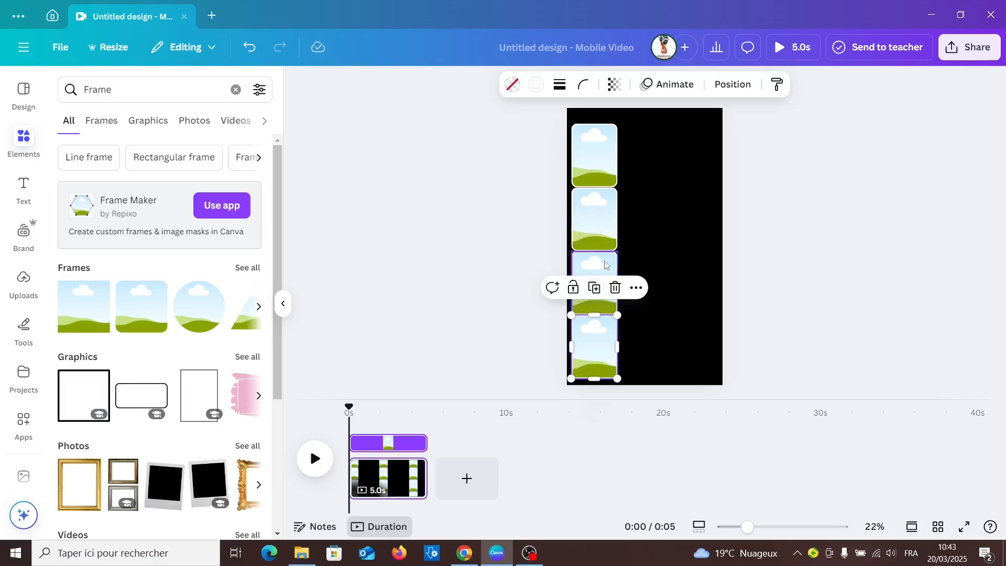
# - Select all four stacked frames and group them
pyautogui.click(654, 239)
pyautogui.moveTo(631, 134); pyautogui.dragTo(594, 332)
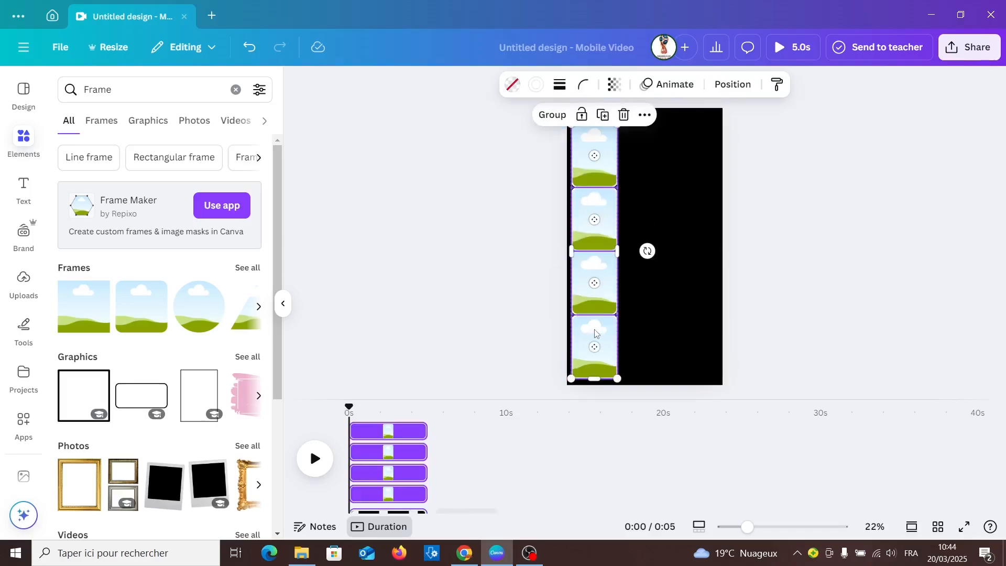
pyautogui.click(558, 120)
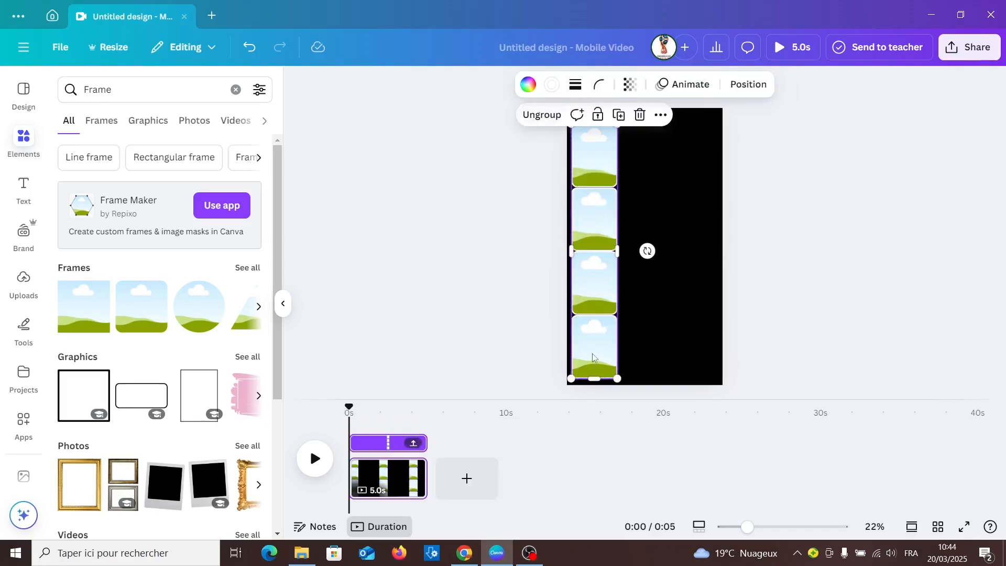
# - Move the four-frame group up beyond the page's top edge and place a duplicate directly beneath it, aligned in the same column
pyautogui.moveTo(592, 357); pyautogui.dragTo(593, 131)
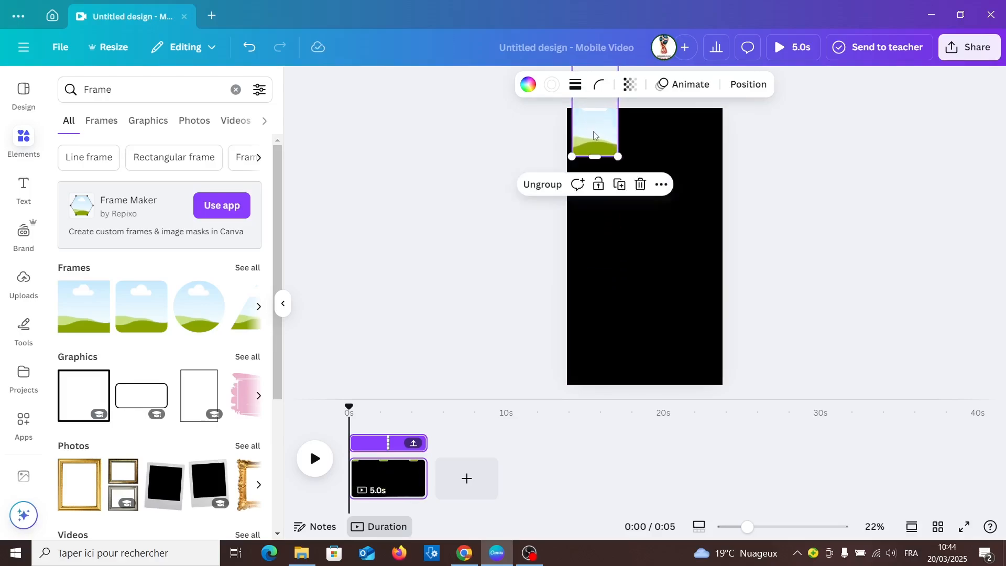
pyautogui.click(619, 185)
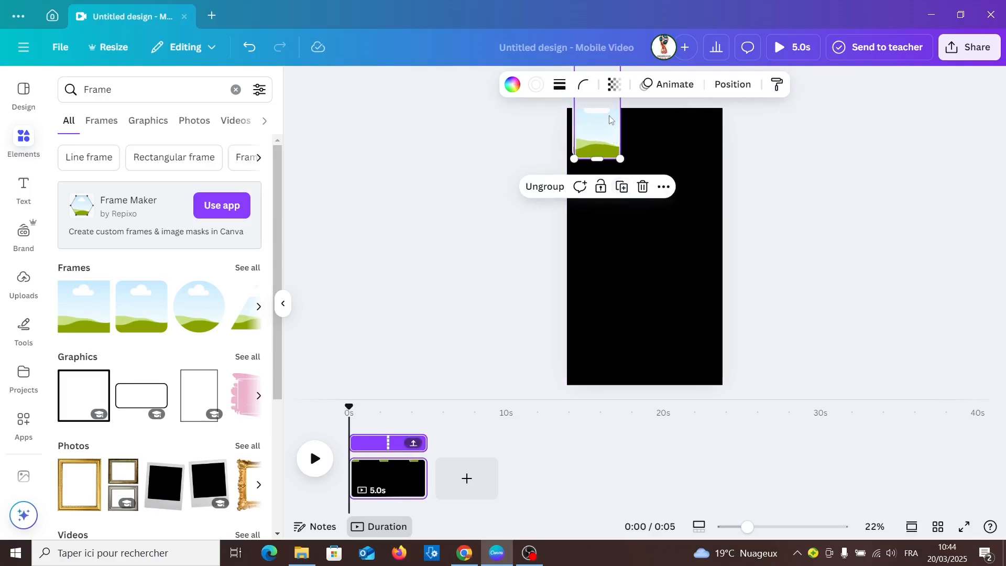
pyautogui.moveTo(609, 120); pyautogui.dragTo(617, 343)
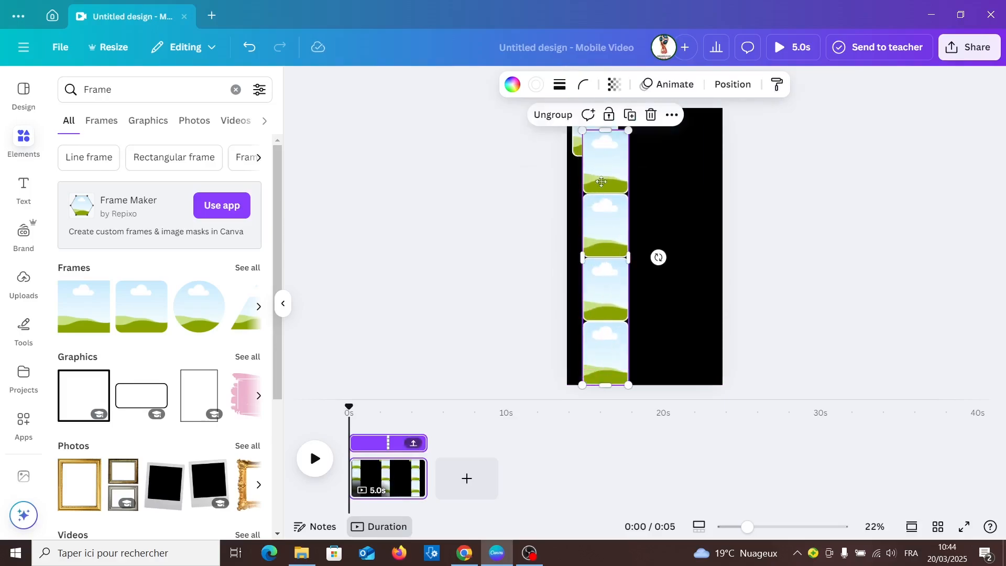
pyautogui.moveTo(601, 182); pyautogui.dragTo(598, 181)
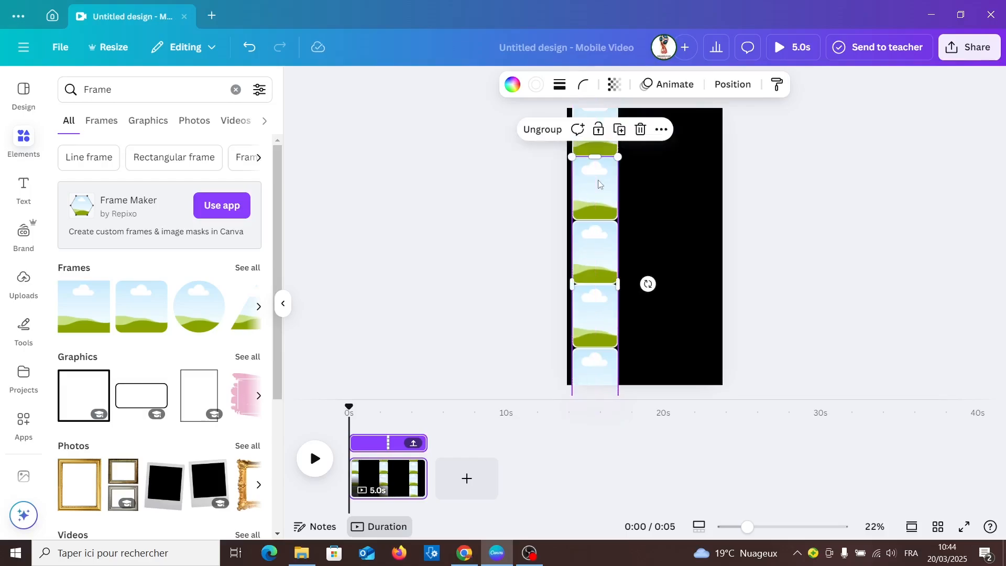
# - Select both four-frame groups and combine them into one group
pyautogui.click(649, 175)
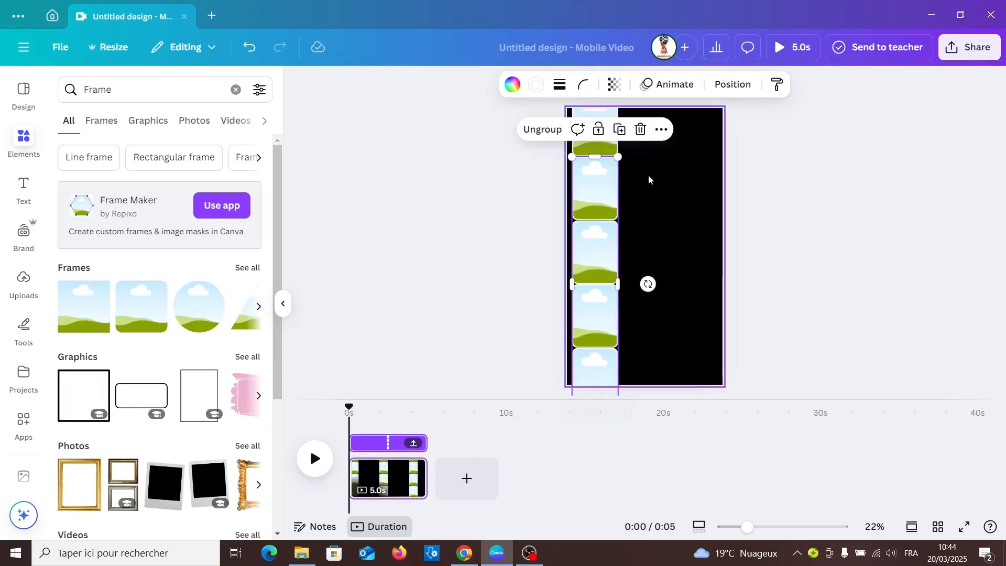
pyautogui.moveTo(640, 120); pyautogui.dragTo(576, 197)
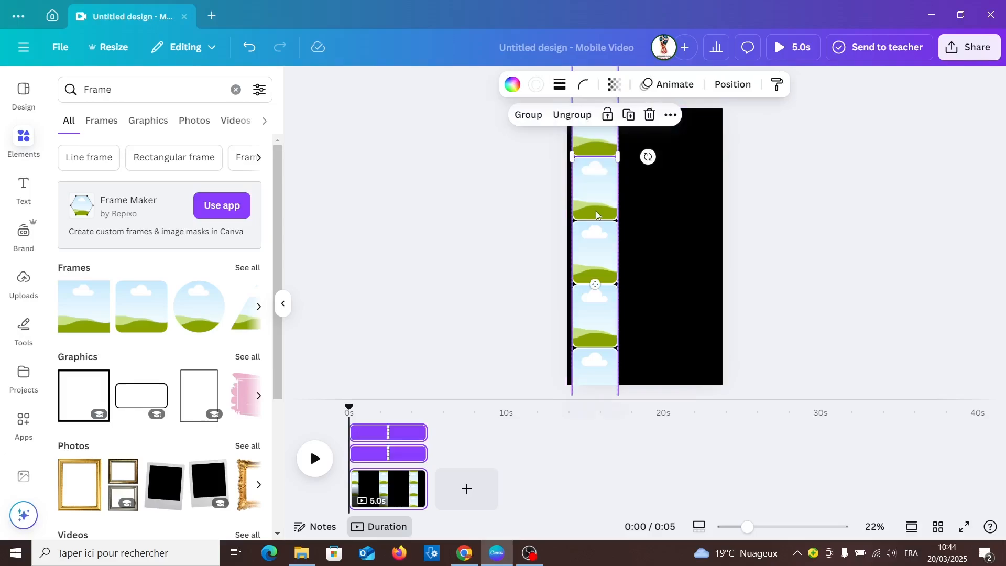
pyautogui.click(529, 114)
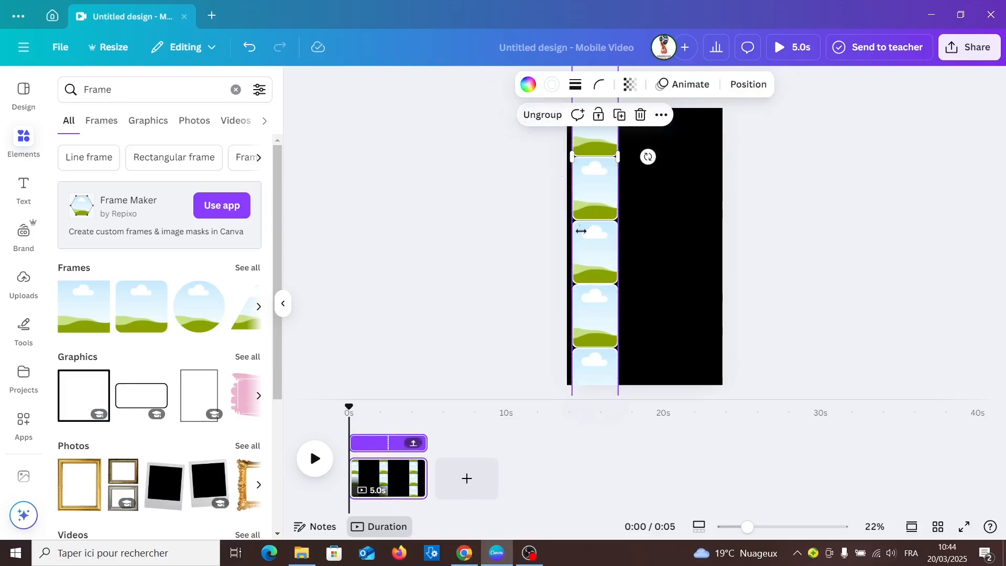
# - Move the eight-frame group up until its last frame sits at the page's top, and attach a duplicate directly below it
pyautogui.moveTo(600, 363); pyautogui.dragTo(600, 139)
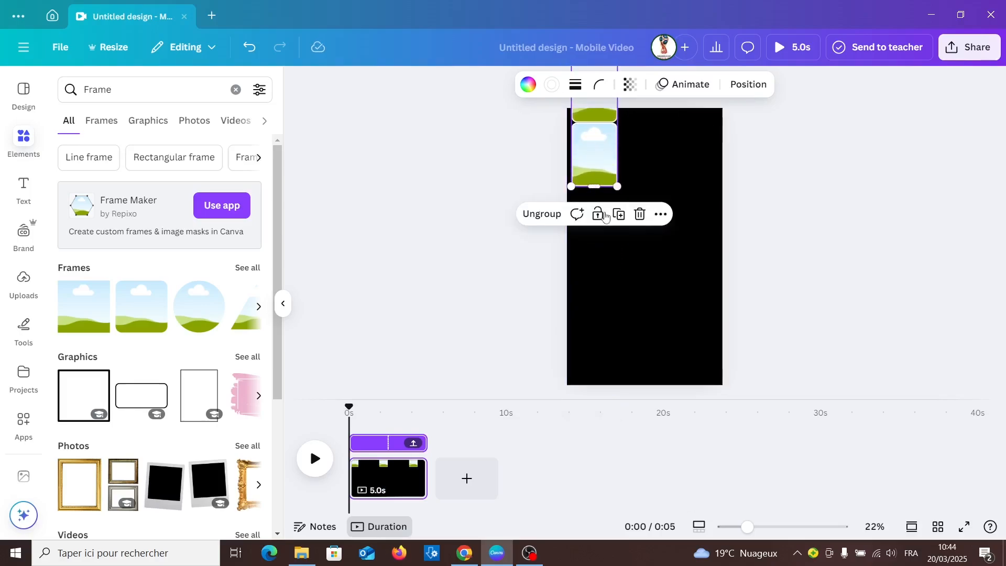
pyautogui.click(620, 218)
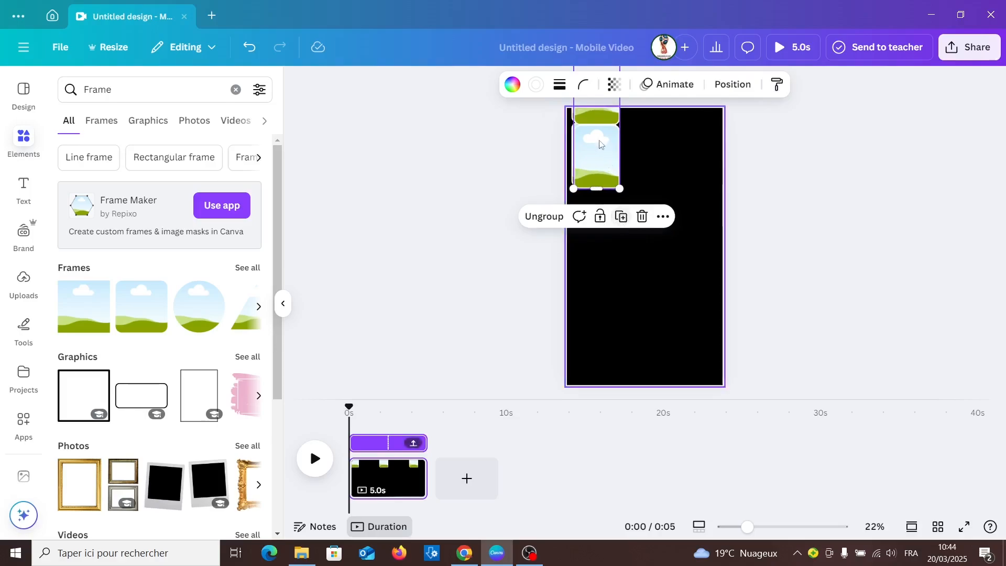
pyautogui.moveTo(592, 132); pyautogui.dragTo(606, 221)
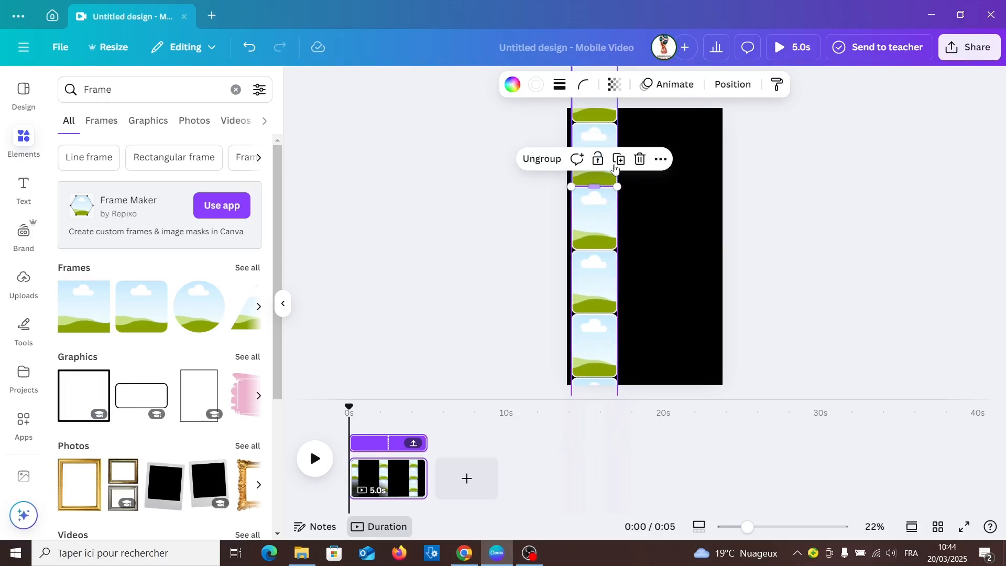
# - Group the two eight-frame groups into one column and move it up until its bottom edge meets the page's bottom
pyautogui.click(686, 183)
pyautogui.moveTo(585, 226); pyautogui.dragTo(558, 262)
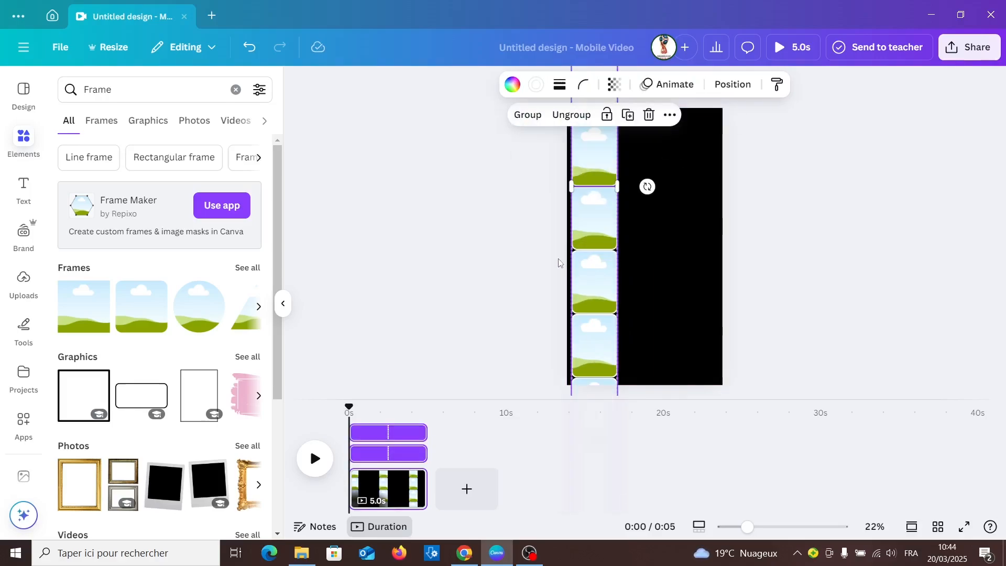
pyautogui.click(534, 117)
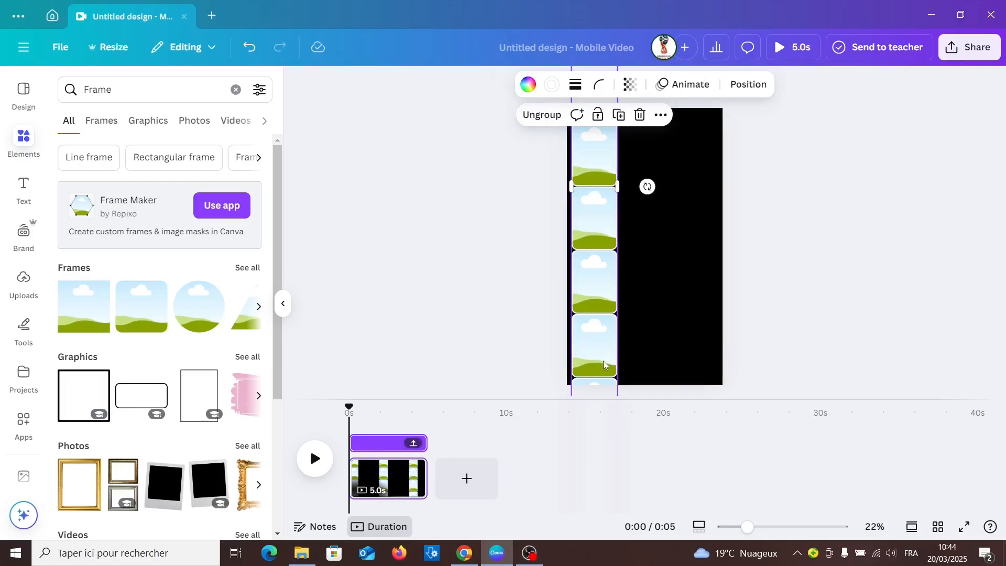
pyautogui.moveTo(602, 361); pyautogui.dragTo(588, 336)
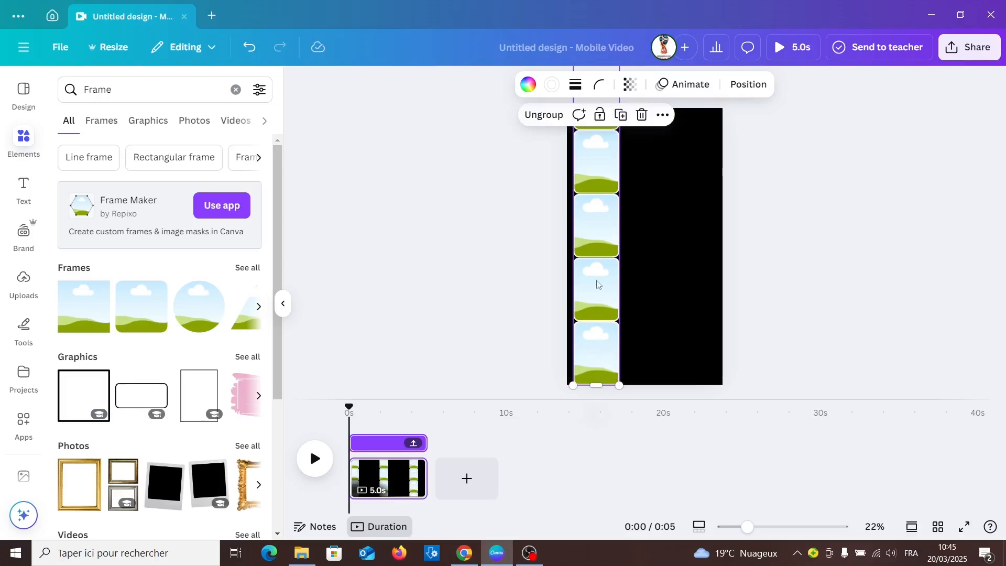
# - Duplicate the sixteen-frame column, place the copy bottom-aligned beside the original, and nudge it slightly left to tighten the gap
pyautogui.click(623, 121)
pyautogui.moveTo(600, 304); pyautogui.dragTo(645, 298)
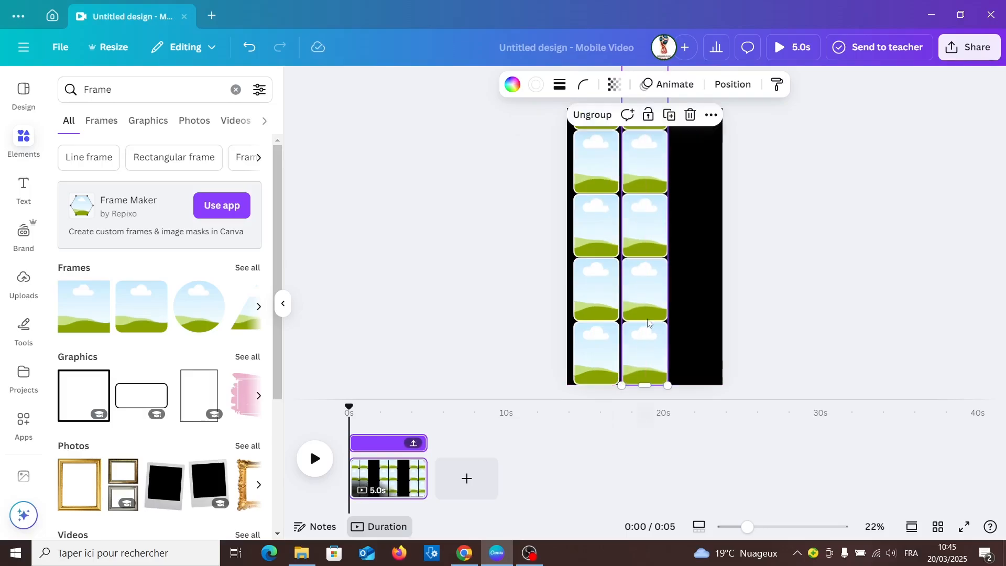
pyautogui.click(644, 332)
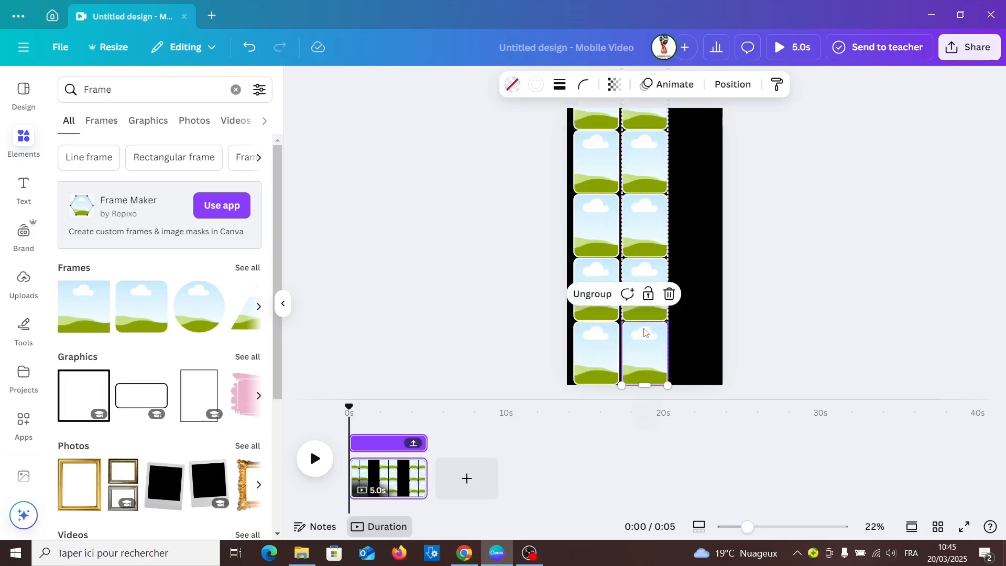
pyautogui.click(679, 350)
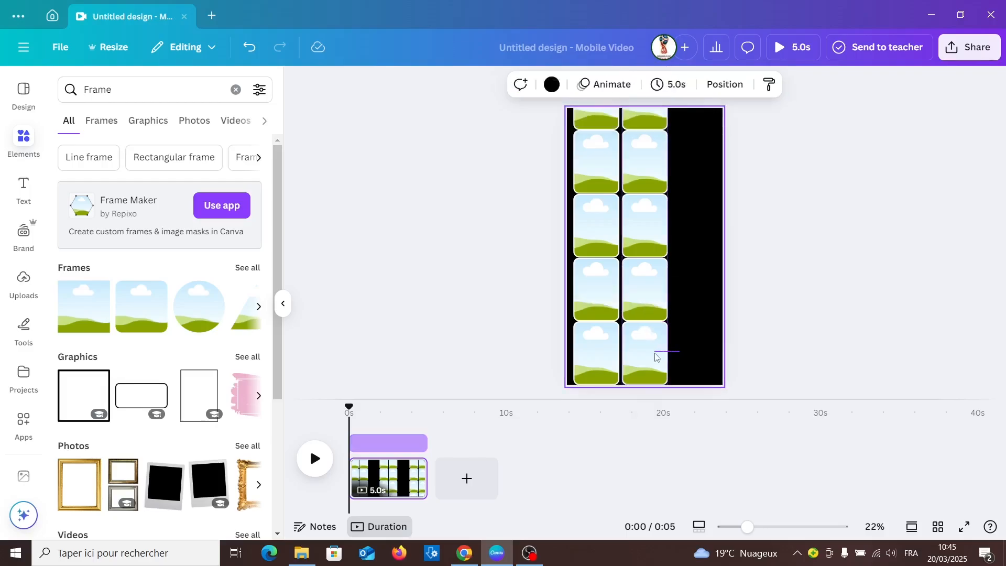
pyautogui.click(647, 375)
pyautogui.click(647, 378)
pyautogui.press('Left')
pyautogui.press('Left')
pyautogui.press('Left')
pyautogui.press('Left')
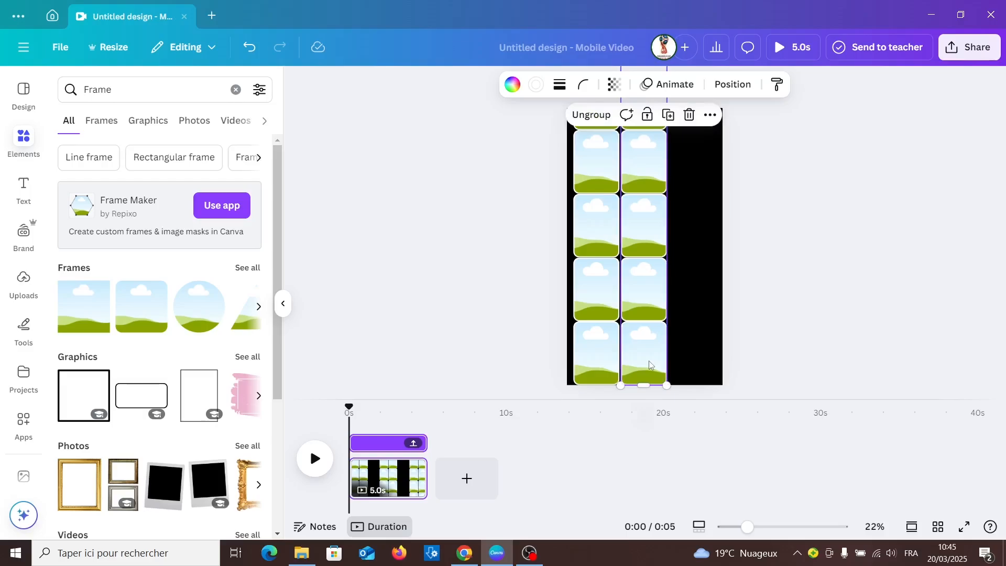
# - Duplicate the middle column and place the copy beside it as a third column, bottom-aligned with the same narrow gap
pyautogui.click(666, 116)
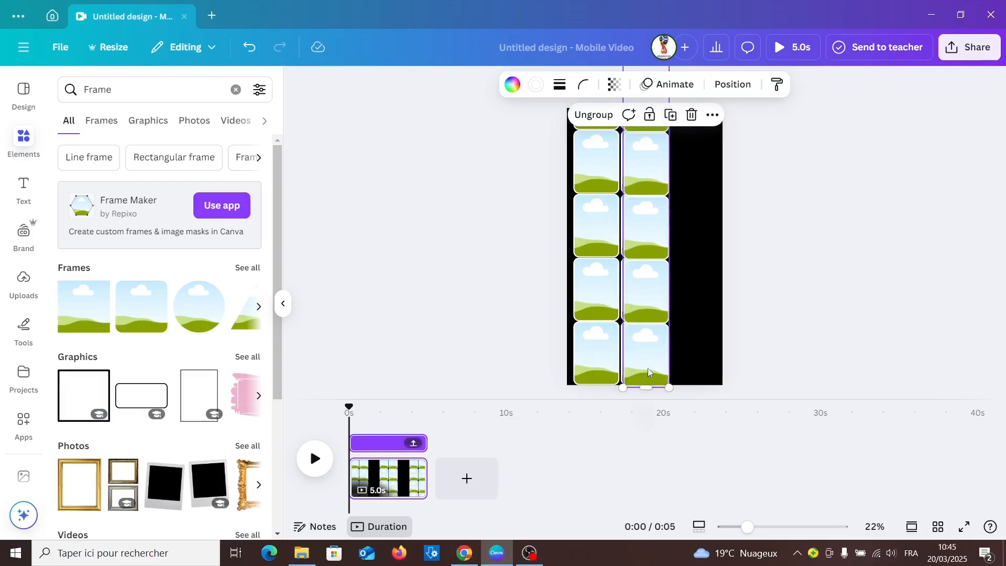
pyautogui.moveTo(648, 371); pyautogui.dragTo(692, 362)
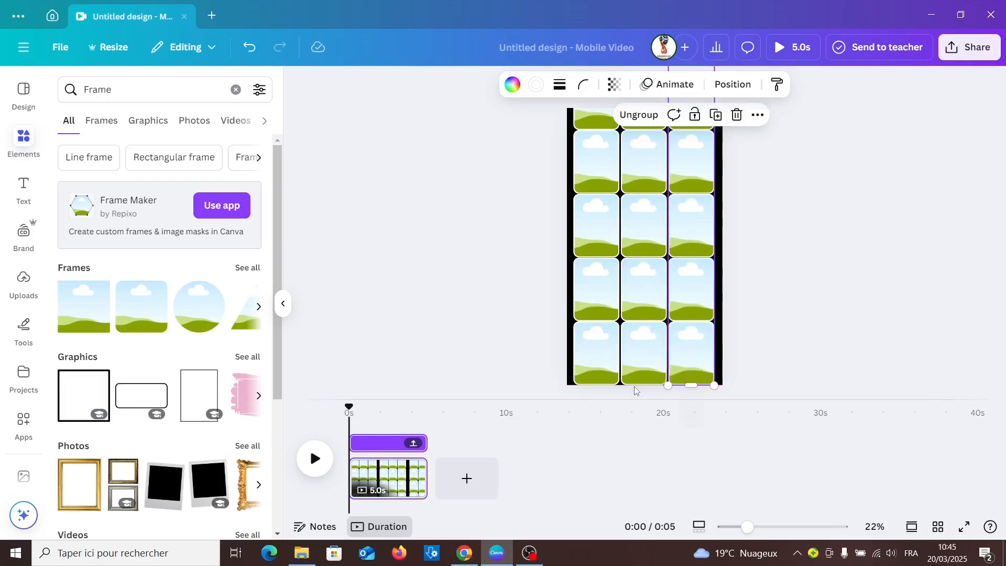
pyautogui.click(638, 429)
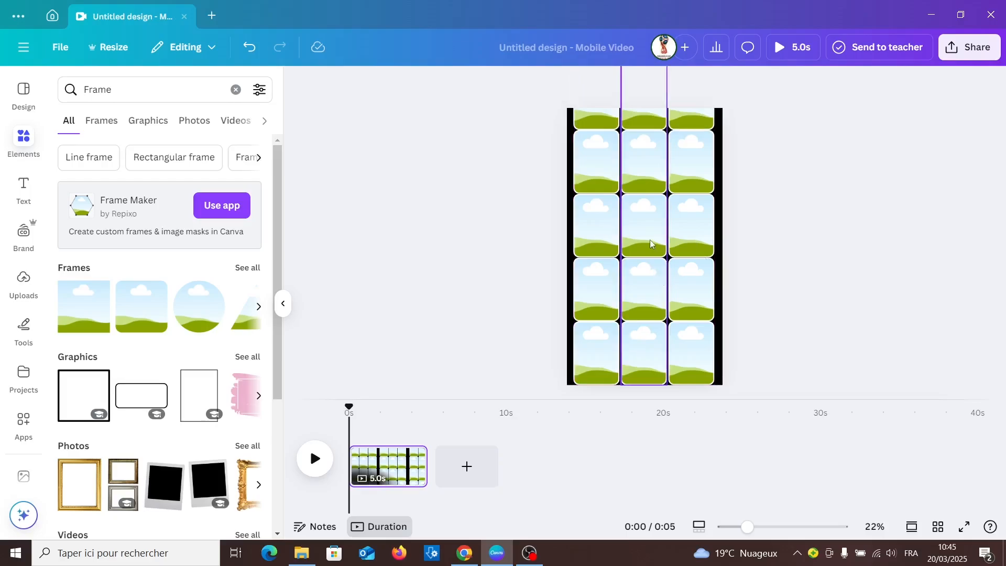
# - Move the middle column down until its top edge meets the page's top, so its frames sit staggered against the outer columns
pyautogui.moveTo(650, 240); pyautogui.dragTo(650, 322)
pyautogui.moveTo(650, 209); pyautogui.dragTo(648, 373)
pyautogui.moveTo(645, 159); pyautogui.dragTo(647, 199)
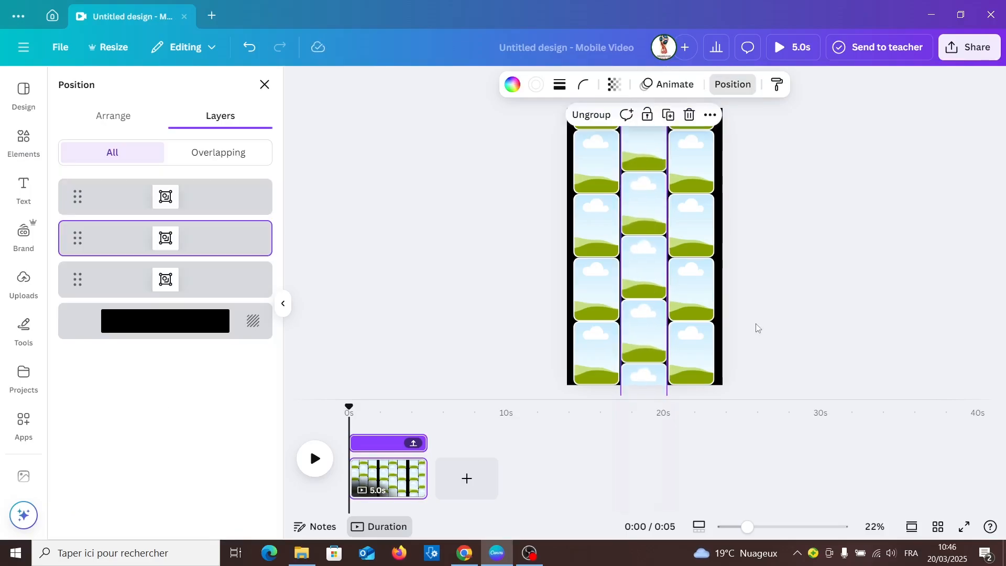
pyautogui.click(427, 327)
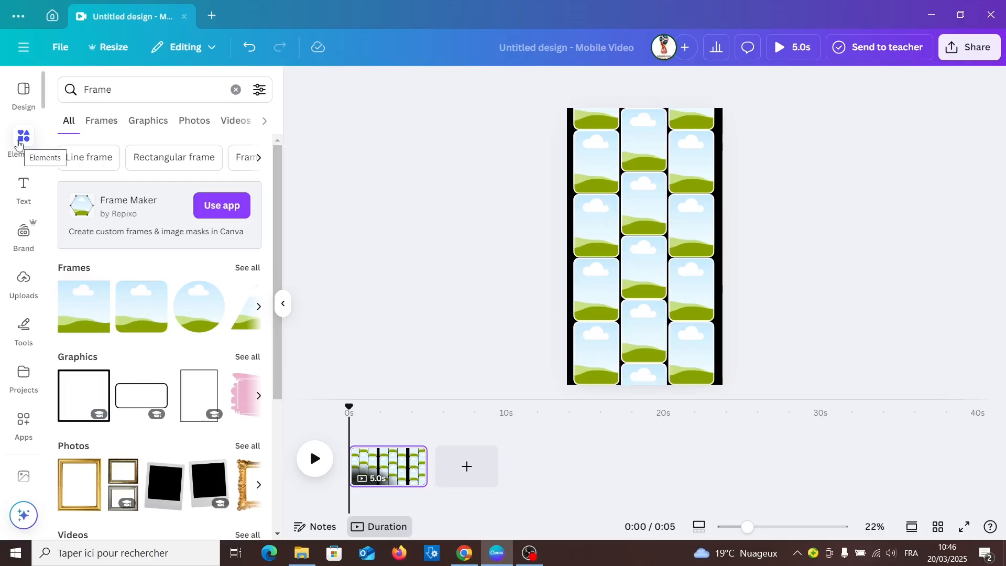
# - Show all recently used elements and fill the left column's bottom two frames with the rolled-food and rock-traveller photos
pyautogui.click(195, 122)
pyautogui.click(24, 137)
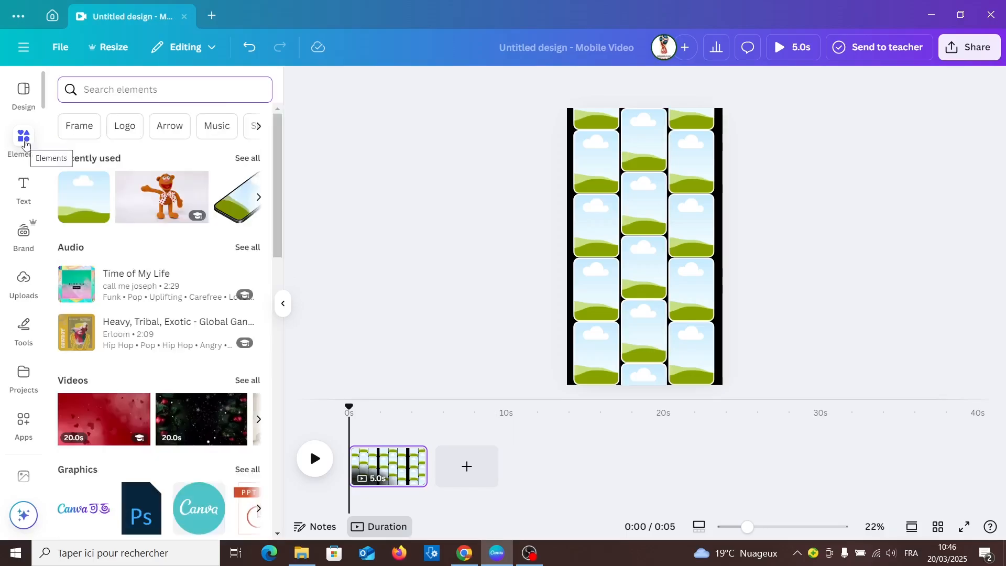
pyautogui.click(243, 159)
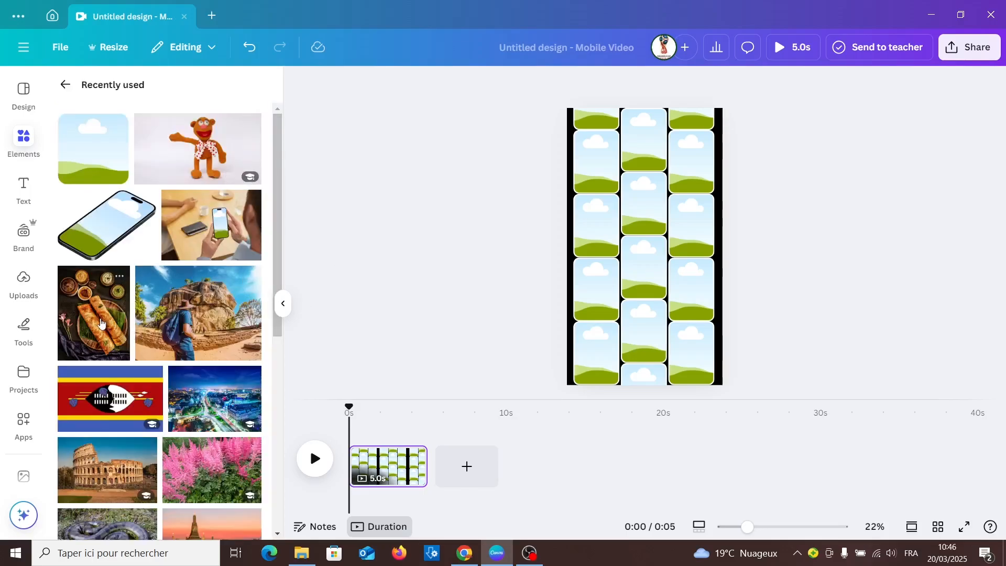
pyautogui.moveTo(255, 339); pyautogui.dragTo(587, 373)
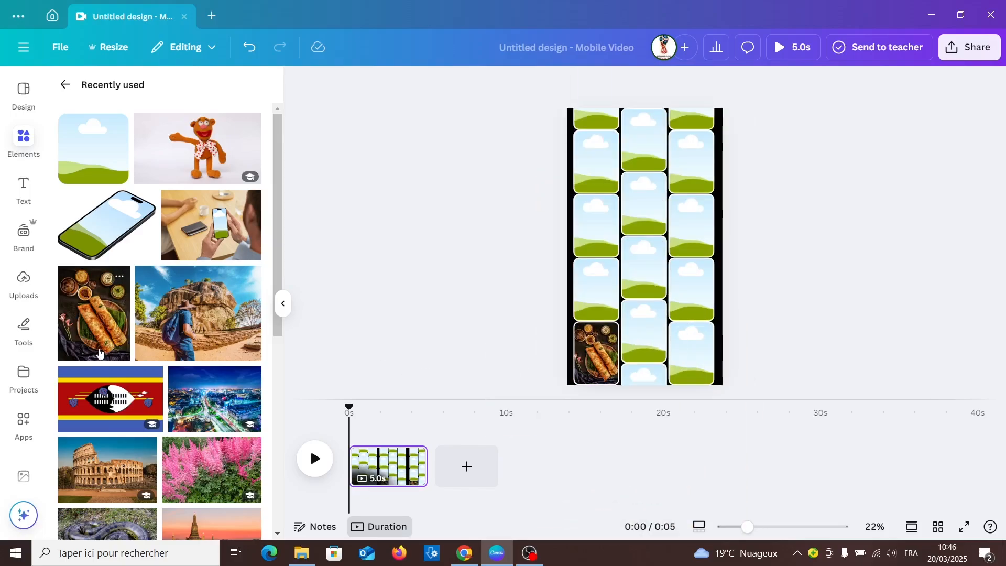
pyautogui.moveTo(168, 331); pyautogui.dragTo(565, 313)
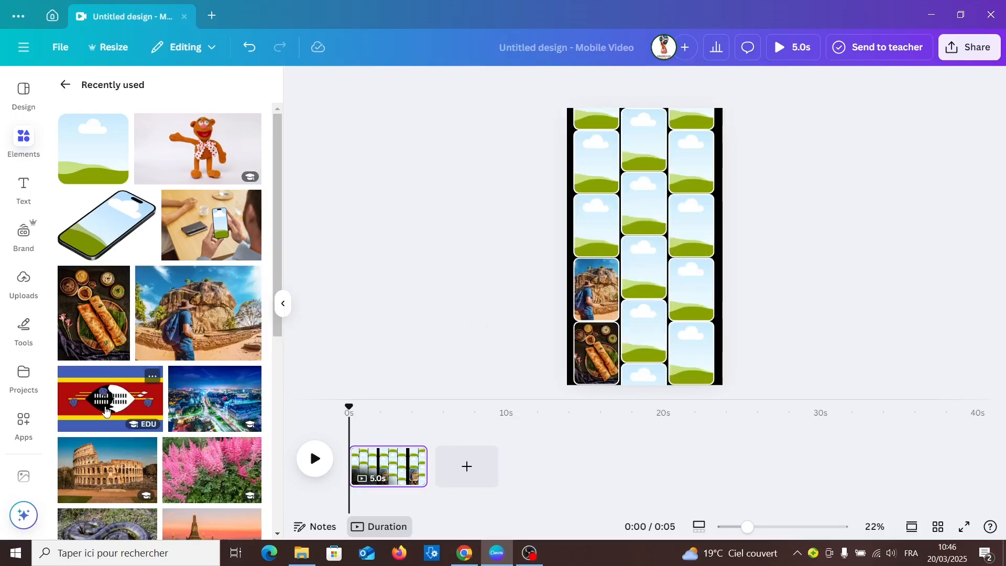
# - Place the shield flag in the left column's third frame from the bottom, rotate it upright and fit it to the frame
pyautogui.moveTo(110, 398); pyautogui.dragTo(593, 225)
pyautogui.doubleClick(593, 224)
pyautogui.moveTo(128, 204); pyautogui.dragTo(159, 203)
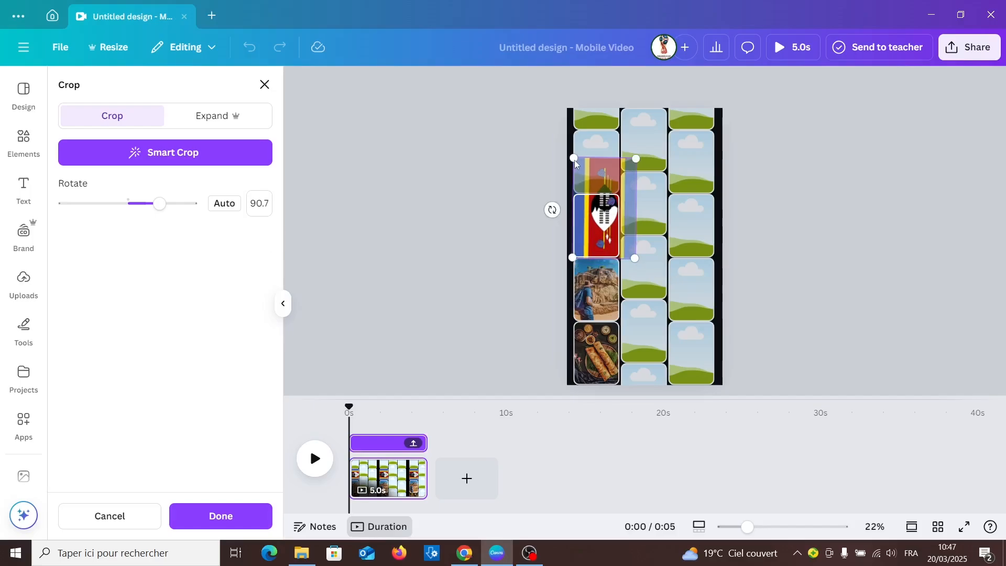
pyautogui.moveTo(584, 198); pyautogui.dragTo(584, 229)
pyautogui.moveTo(633, 287); pyautogui.dragTo(619, 263)
pyautogui.click(486, 315)
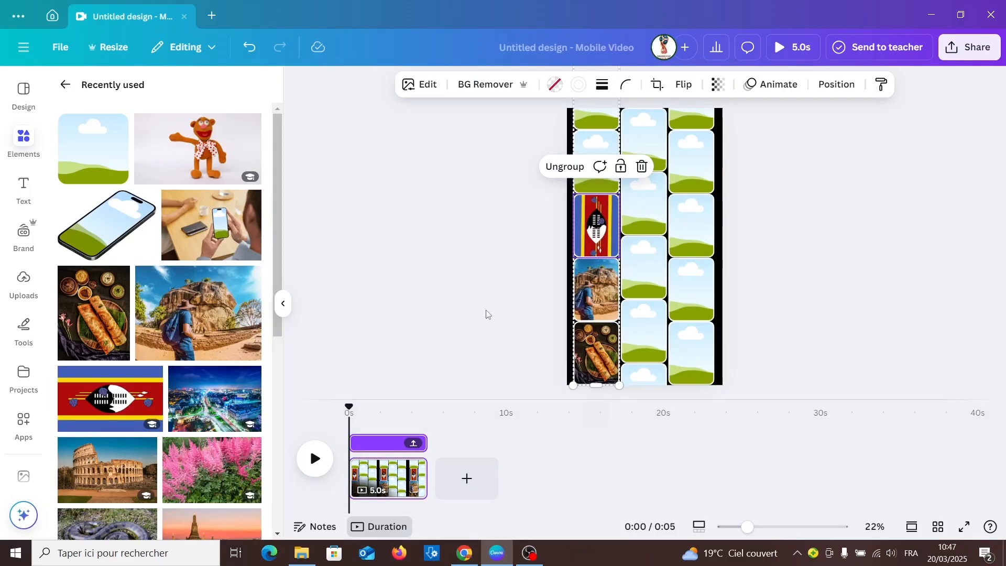
# - Place the night city in the left column, the Colosseum and pink flowers in the middle, and the snake in the right
pyautogui.click(212, 418)
pyautogui.click(107, 470)
pyautogui.click(212, 470)
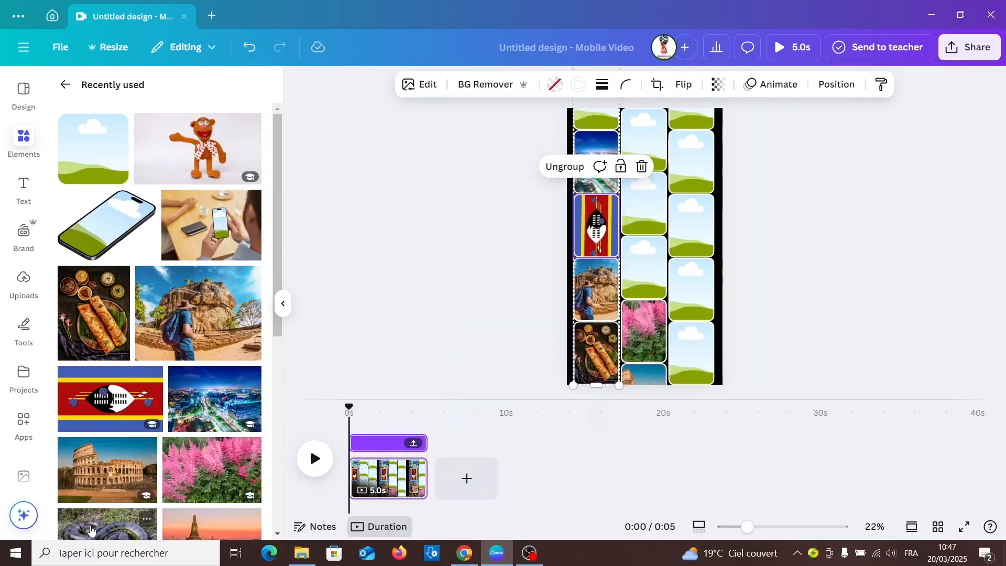
pyautogui.click(108, 523)
# - Add the sunset temple to the right column and the black-and-white airplane photo to the middle column, adjusting the airplane's crop
pyautogui.scroll(-7, 272, 328)
pyautogui.moveTo(211, 168); pyautogui.dragTo(691, 288)
pyautogui.moveTo(103, 242); pyautogui.dragTo(658, 267)
pyautogui.doubleClick(643, 267)
pyautogui.click(250, 527)
# - Fill the remaining visible frames with the coastal town, snowy lynx, pasta pan, riverside building, beach bungalows and pool photos
pyautogui.moveTo(207, 242); pyautogui.dragTo(691, 225)
pyautogui.moveTo(113, 320); pyautogui.dragTo(644, 204)
pyautogui.moveTo(116, 488); pyautogui.dragTo(691, 163)
pyautogui.moveTo(220, 488); pyautogui.dragTo(643, 139)
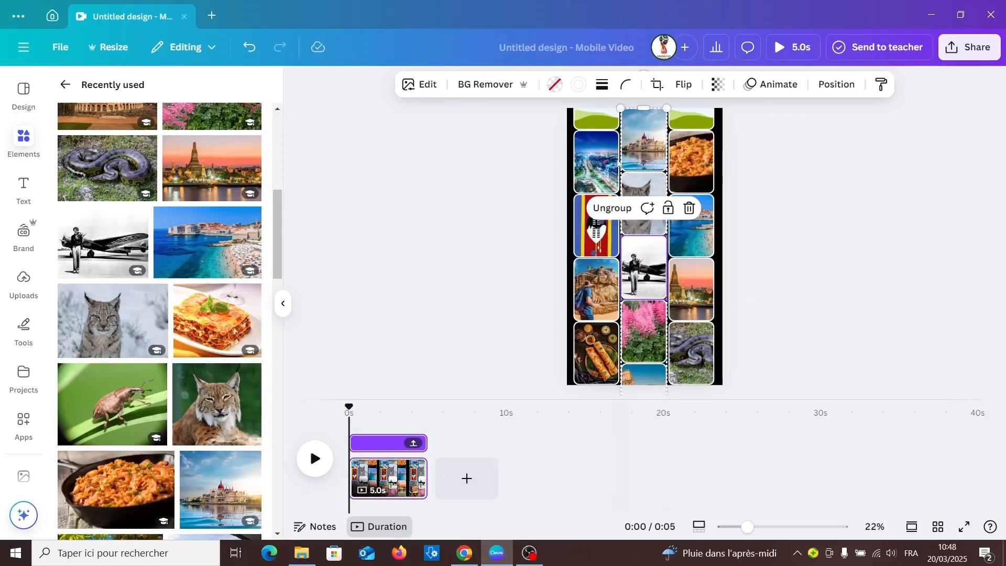
pyautogui.scroll(-4, 99, 380)
pyautogui.moveTo(102, 361); pyautogui.dragTo(596, 117)
pyautogui.moveTo(213, 356); pyautogui.dragTo(691, 117)
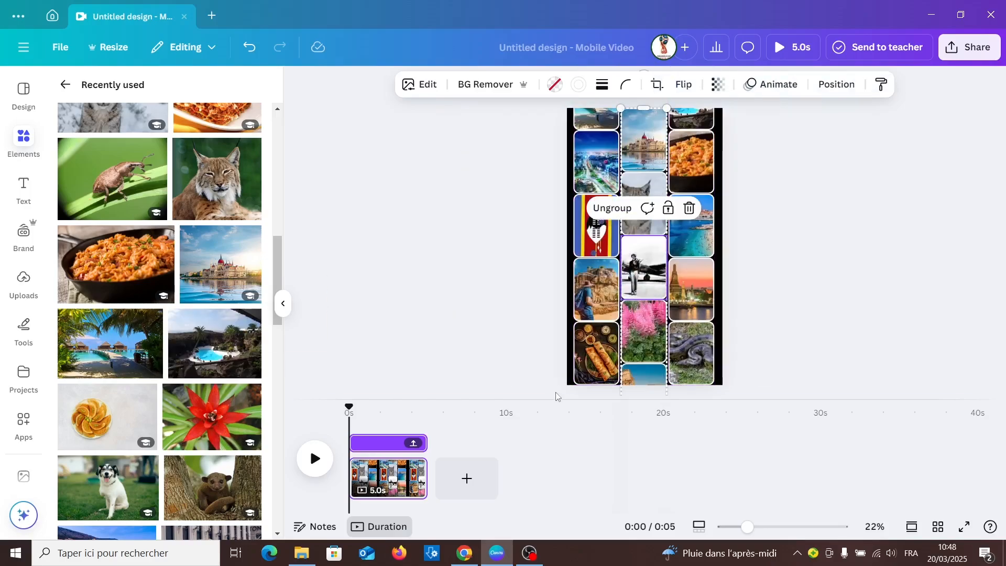
# - Move the left column down until its next empty frames fill the page
pyautogui.click(531, 198)
pyautogui.click(594, 157)
pyautogui.moveTo(594, 157); pyautogui.dragTo(596, 373)
pyautogui.moveTo(598, 244); pyautogui.dragTo(591, 333)
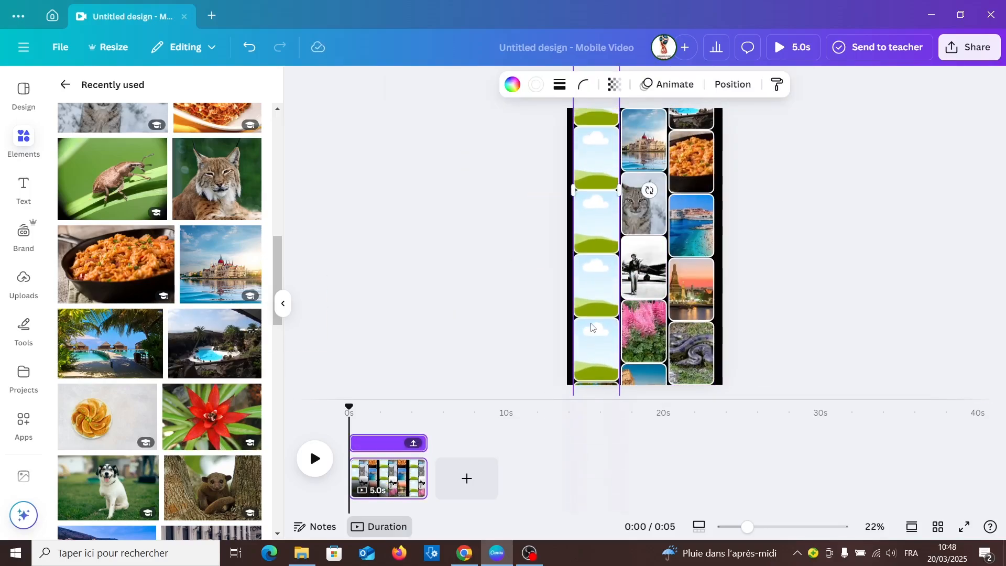
# - Place the orange-slices dish photo in the left column's lowest empty frame and adjust its crop
pyautogui.moveTo(124, 419); pyautogui.dragTo(594, 350)
pyautogui.doubleClick(594, 350)
pyautogui.moveTo(587, 350); pyautogui.dragTo(601, 350)
pyautogui.click(220, 515)
# - Fill the left column's next frames upward with the red flower, dog, red tram and evening harbour photos
pyautogui.moveTo(211, 427); pyautogui.dragTo(595, 285)
pyautogui.moveTo(107, 486); pyautogui.dragTo(596, 223)
pyautogui.scroll(-4, 193, 209)
pyautogui.moveTo(211, 352); pyautogui.dragTo(601, 191)
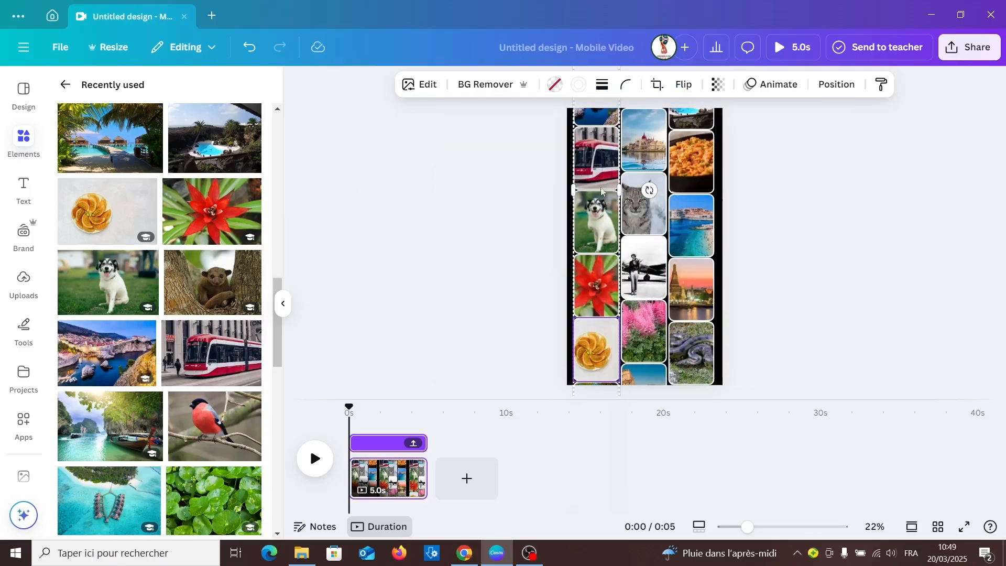
# - Lower the left column to the page's top edge and fill its last frames with the boat bay, lagoon, leaves, soup and bird photos
pyautogui.moveTo(595, 458); pyautogui.dragTo(595, 512)
pyautogui.moveTo(187, 278); pyautogui.dragTo(595, 349)
pyautogui.moveTo(112, 422); pyautogui.dragTo(595, 285)
pyautogui.moveTo(194, 486); pyautogui.dragTo(592, 167)
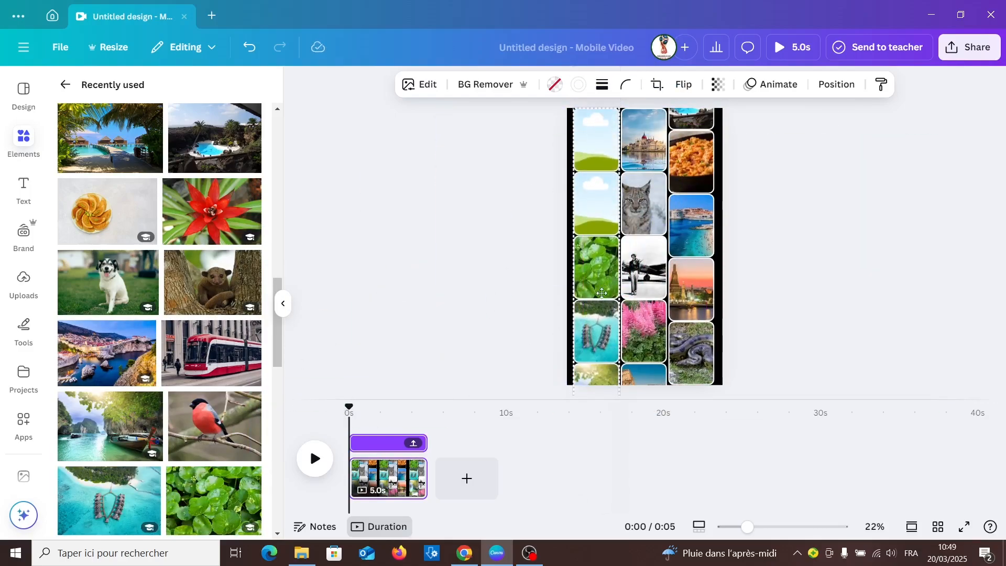
pyautogui.scroll(-1, 257, 352)
pyautogui.moveTo(236, 378); pyautogui.dragTo(596, 139)
pyautogui.moveTo(212, 513); pyautogui.dragTo(596, 203)
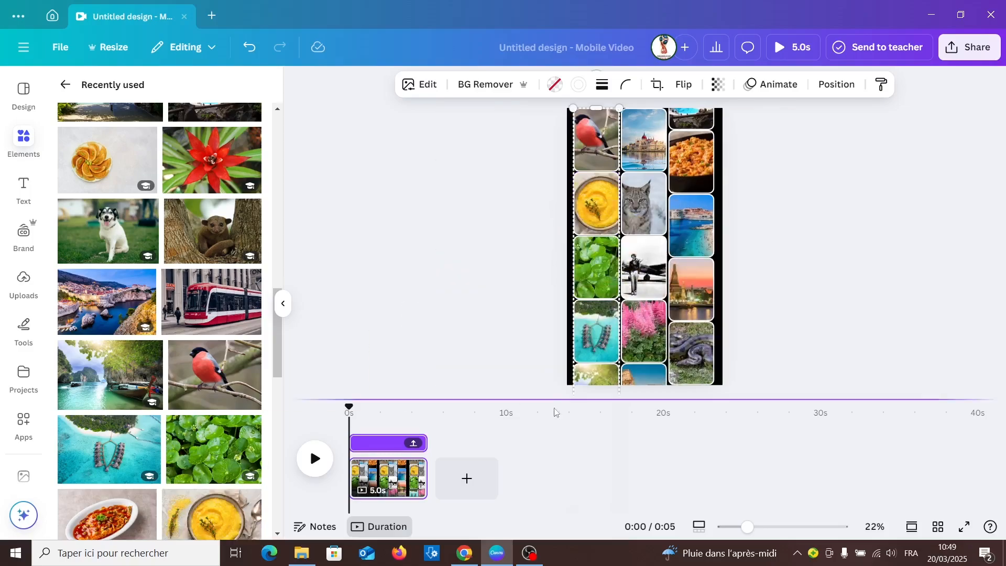
# - Move the middle column up to bring its empty frames onto the page, and place the red stew photo below the Colosseum
pyautogui.keyDown('shift'); pyautogui.click(642, 358); pyautogui.keyUp('shift')
pyautogui.moveTo(642, 359); pyautogui.dragTo(643, 57)
pyautogui.click(744, 341)
pyautogui.click(643, 366)
pyautogui.moveTo(275, 343); pyautogui.dragTo(275, 387)
pyautogui.moveTo(107, 304); pyautogui.dragTo(643, 152)
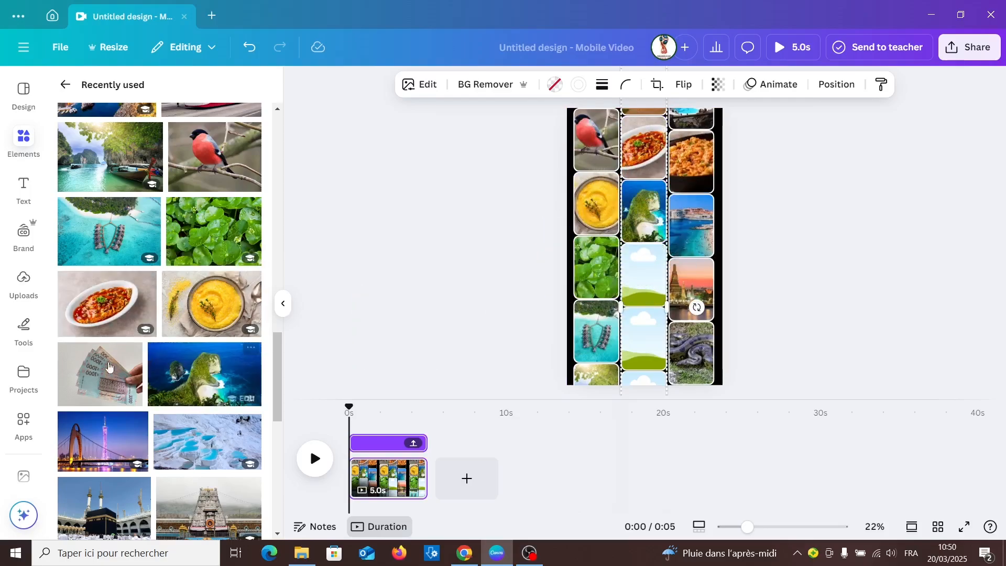
# - Fill the middle column's next frames downward with the island cliff, banknotes, turquoise terraces, lit bridge, Kaaba and temple tower photos
pyautogui.moveTo(204, 374); pyautogui.dragTo(643, 211)
pyautogui.moveTo(100, 374); pyautogui.dragTo(643, 275)
pyautogui.moveTo(225, 443); pyautogui.dragTo(640, 351)
pyautogui.moveTo(204, 374); pyautogui.dragTo(602, 415)
pyautogui.moveTo(103, 441); pyautogui.dragTo(644, 109)
pyautogui.moveTo(104, 507); pyautogui.dragTo(643, 141)
pyautogui.moveTo(208, 507); pyautogui.dragTo(643, 204)
# - Fill the middle column's last frames with the sunset shore, dragon flag, hedgehog and blue sky photos, and align its bottom to the page
pyautogui.scroll(-5, 157, 366)
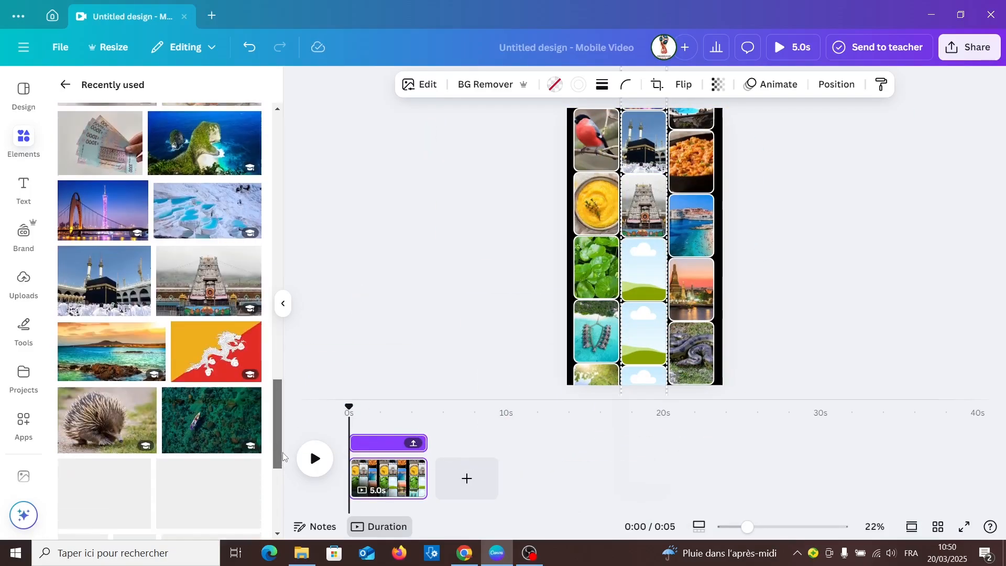
pyautogui.moveTo(107, 336); pyautogui.dragTo(640, 275)
pyautogui.moveTo(216, 335); pyautogui.dragTo(649, 346)
pyautogui.moveTo(107, 404); pyautogui.dragTo(643, 378)
pyautogui.moveTo(643, 367); pyautogui.dragTo(643, 260)
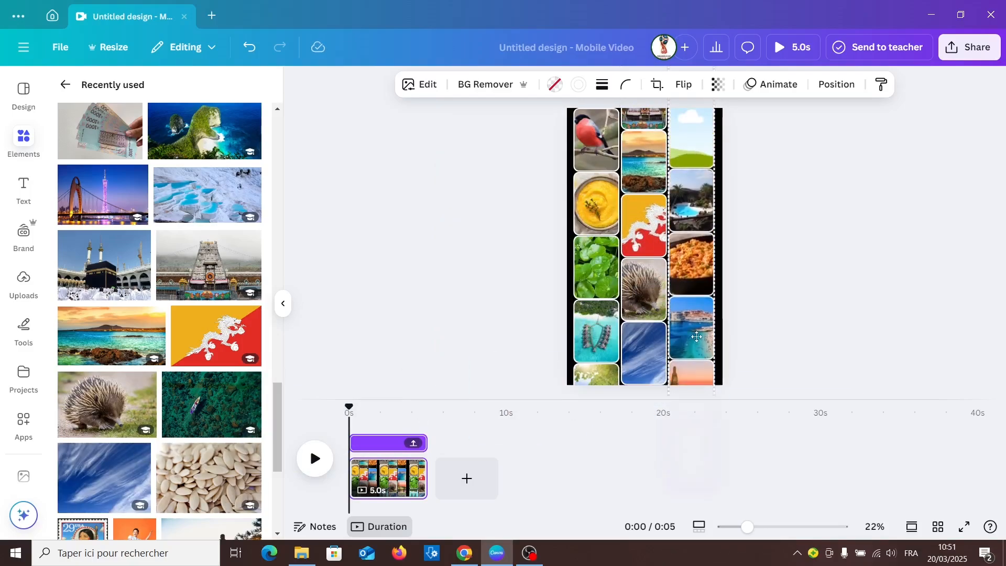
# - Move the right column down to its empty frames and fill the lowest two with the seeds and postage stamp photos
pyautogui.moveTo(694, 388); pyautogui.dragTo(694, 403)
pyautogui.moveTo(208, 477); pyautogui.dragTo(690, 362)
pyautogui.scroll(-5, 208, 366)
pyautogui.moveTo(82, 288); pyautogui.dragTo(691, 287)
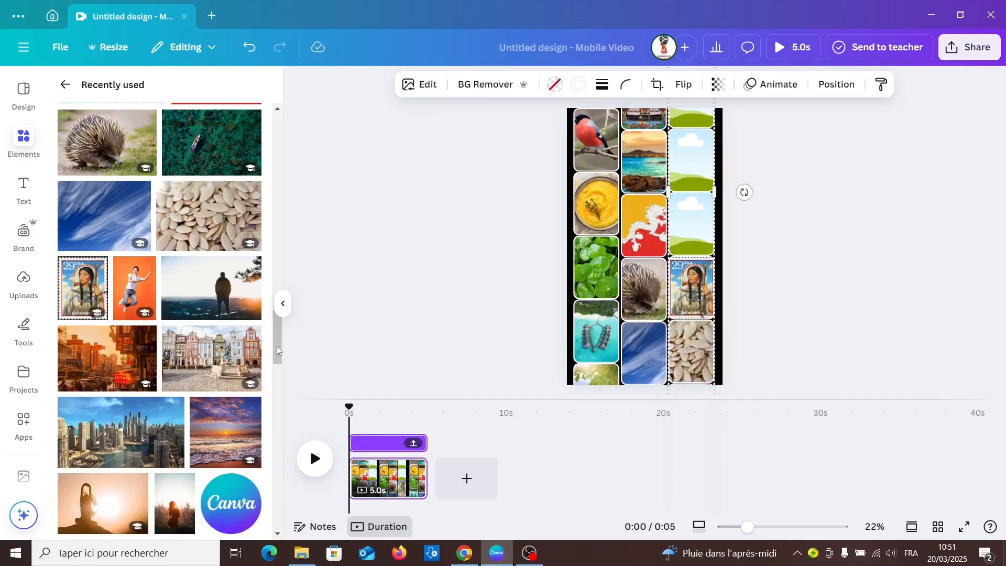
# - Fill the right column's next frames upward with the orange jumper, silhouette, orange street, old-town square, skyline and beach sunset photos
pyautogui.moveTo(135, 288); pyautogui.dragTo(690, 223)
pyautogui.moveTo(232, 314); pyautogui.dragTo(691, 160)
pyautogui.moveTo(107, 358); pyautogui.dragTo(697, 344)
pyautogui.moveTo(212, 358); pyautogui.dragTo(691, 327)
pyautogui.moveTo(120, 431); pyautogui.dragTo(691, 262)
pyautogui.moveTo(225, 432); pyautogui.dragTo(691, 199)
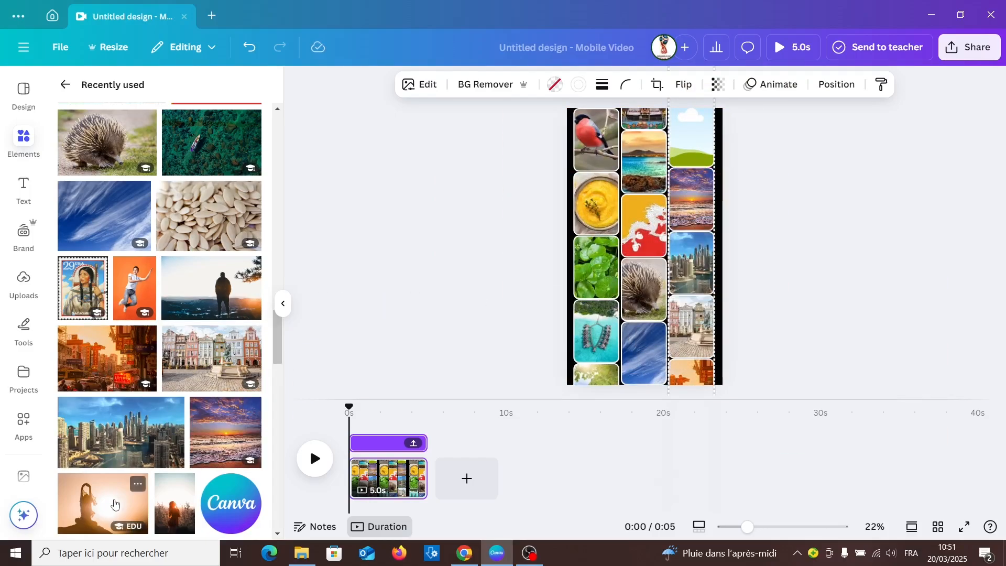
# - Add the sunlit meditation photo above the beach sunset, adjust its crop, and lower the right column to the page's top edge
pyautogui.moveTo(111, 499); pyautogui.dragTo(699, 128)
pyautogui.doubleClick(699, 128)
pyautogui.click(693, 204)
pyautogui.moveTo(693, 183); pyautogui.dragTo(694, 314)
# - Fill the right column's top two frames with the snowy forest and evening canal photos
pyautogui.scroll(-5, 258, 414)
pyautogui.moveTo(106, 404); pyautogui.dragTo(691, 204)
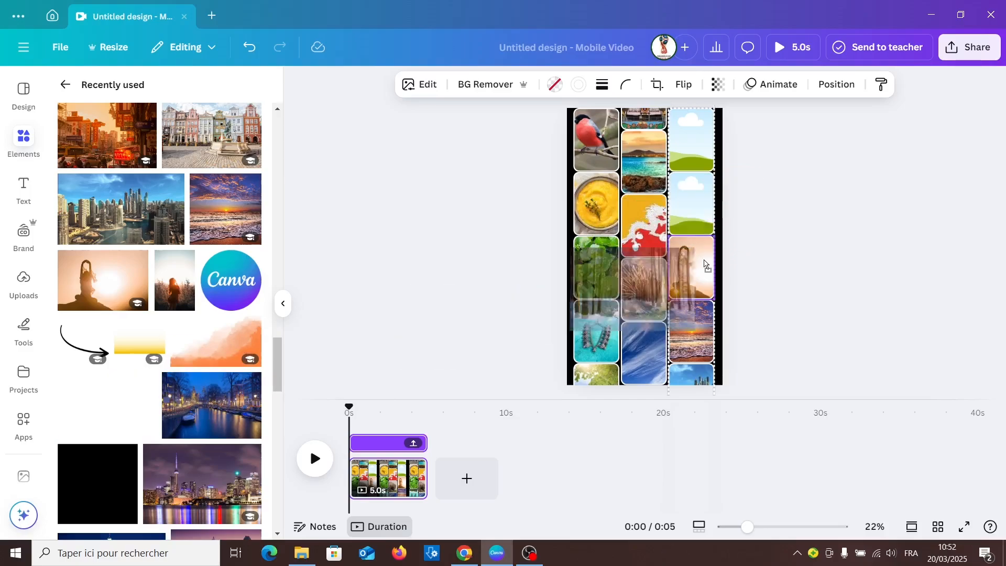
pyautogui.moveTo(211, 405); pyautogui.dragTo(691, 139)
pyautogui.click(818, 278)
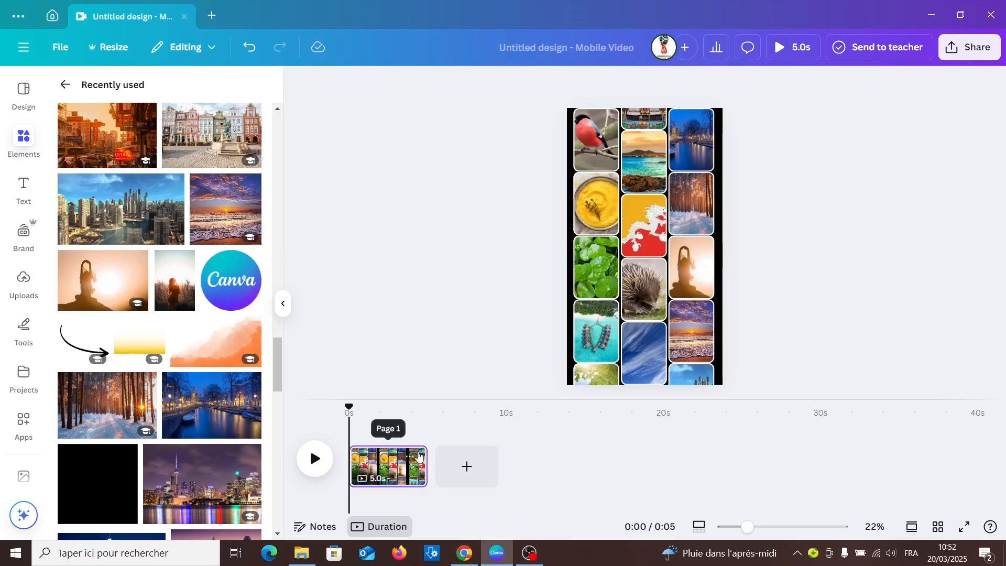
# - Duplicate the first page and select the duplicated page
pyautogui.click(412, 457)
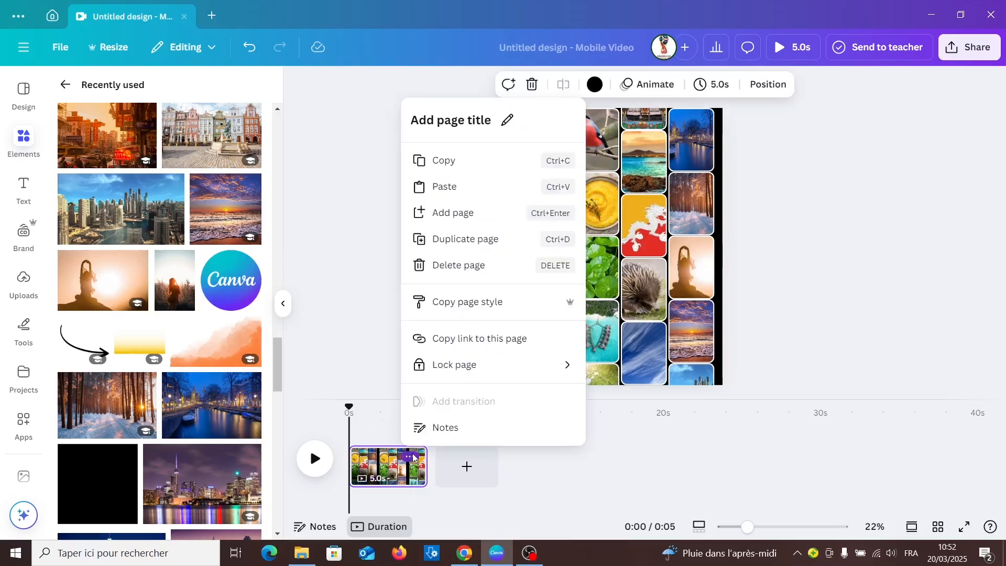
pyautogui.click(459, 241)
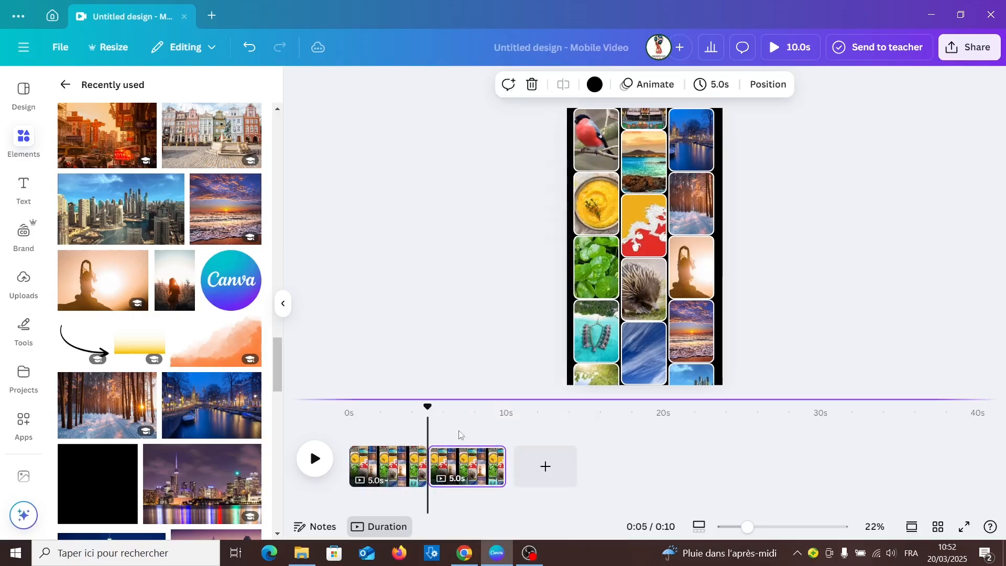
pyautogui.click(462, 461)
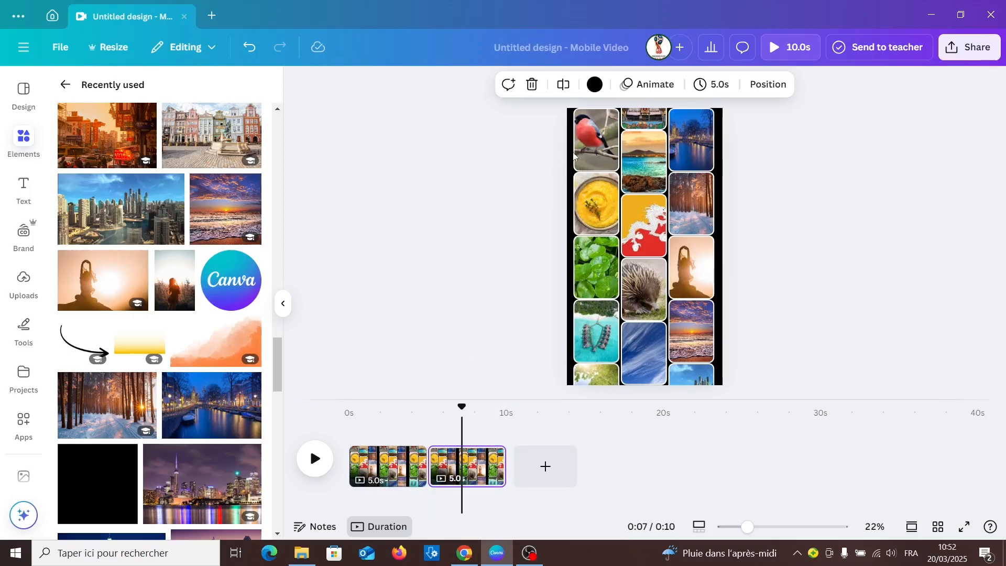
# - Raise the second page's left photo column until its lower end meets the page's bottom edge
pyautogui.click(595, 261)
pyautogui.moveTo(595, 261); pyautogui.dragTo(607, 170)
pyautogui.moveTo(604, 349); pyautogui.dragTo(595, 184)
pyautogui.moveTo(591, 292); pyautogui.dragTo(591, 339)
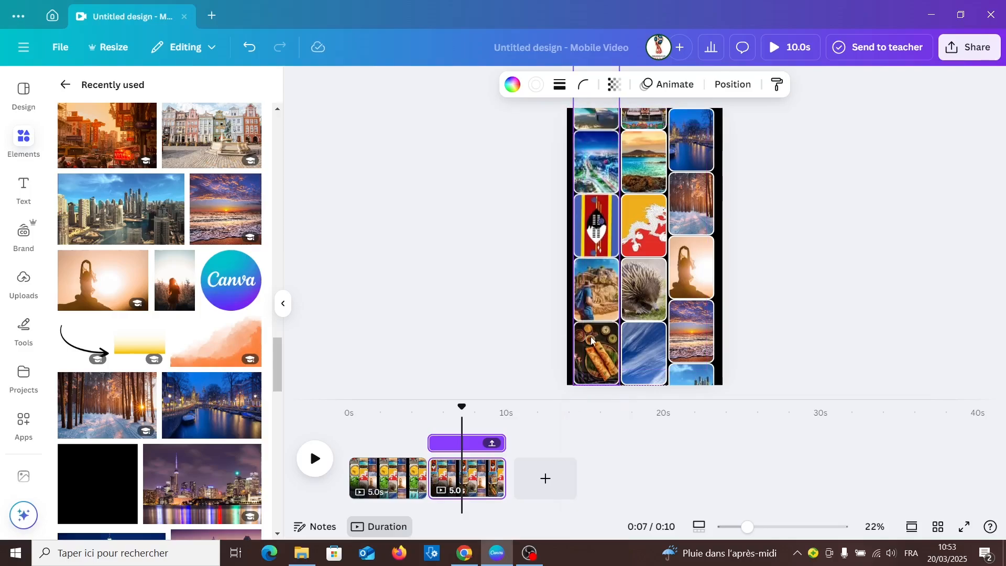
# - Lower the second page's middle photo column until its first photo sits at the page's top edge
pyautogui.click(649, 292)
pyautogui.click(647, 285)
pyautogui.moveTo(644, 265); pyautogui.dragTo(640, 349)
pyautogui.moveTo(654, 113); pyautogui.dragTo(665, 268)
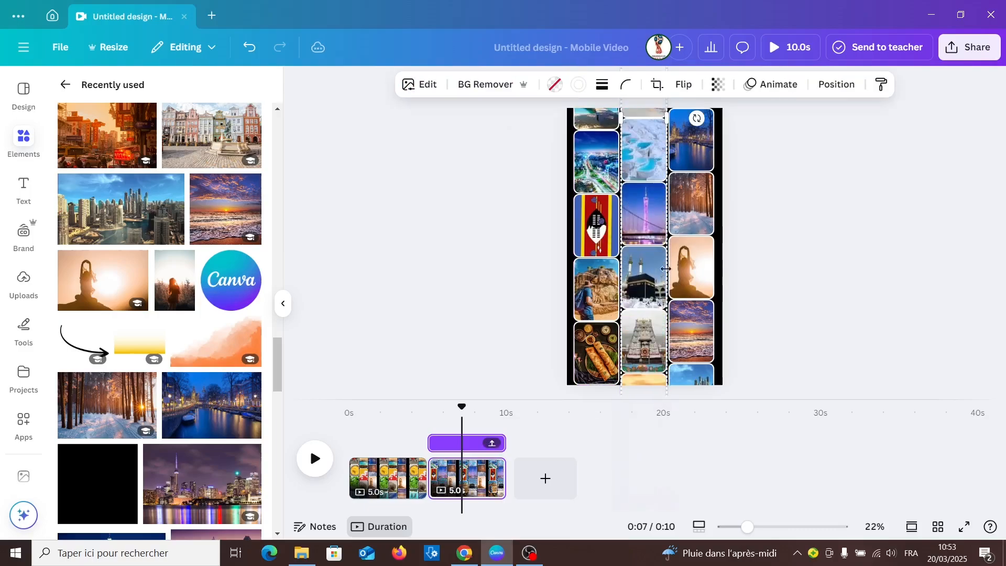
pyautogui.moveTo(648, 181)
pyautogui.mouseDown()
pyautogui.moveTo(635, 355)
pyautogui.moveTo(642, 315)
pyautogui.moveTo(641, 325)
pyautogui.mouseUp()
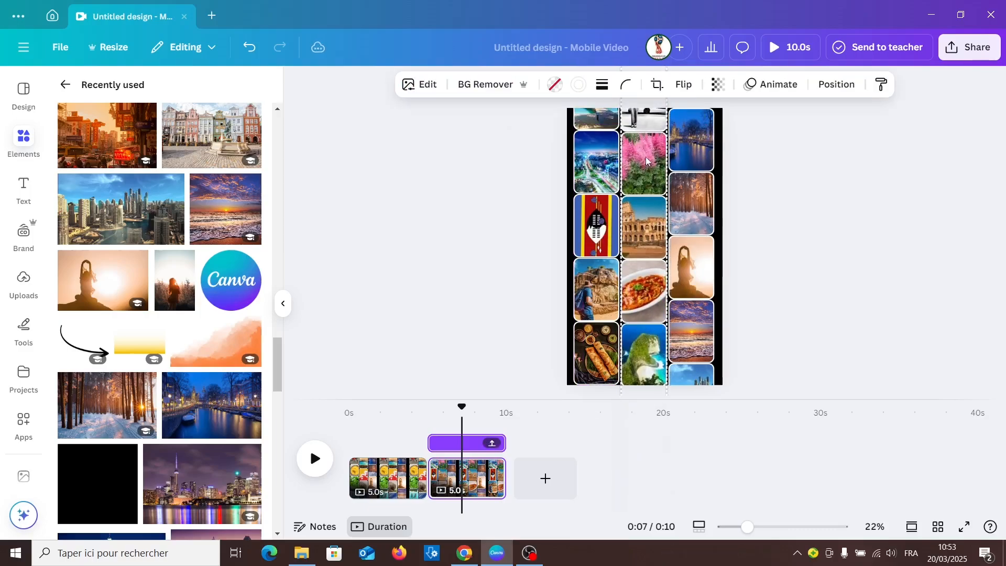
pyautogui.moveTo(645, 161)
pyautogui.mouseDown()
pyautogui.moveTo(645, 309)
pyautogui.moveTo(657, 225)
pyautogui.mouseUp()
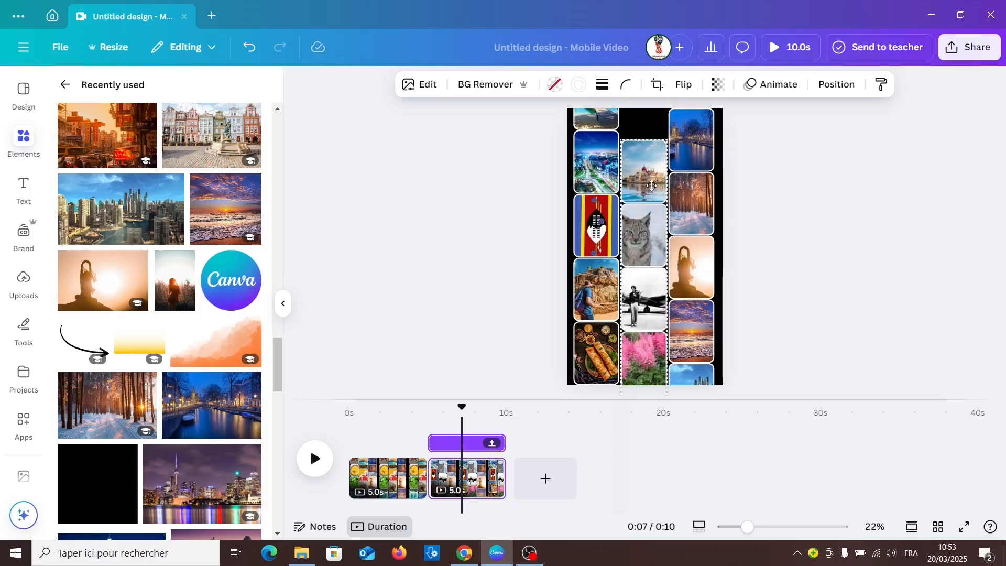
pyautogui.moveTo(651, 185); pyautogui.dragTo(649, 157)
# - Raise the second page's right photo column until its last photo sits at the page's bottom edge
pyautogui.click(701, 180)
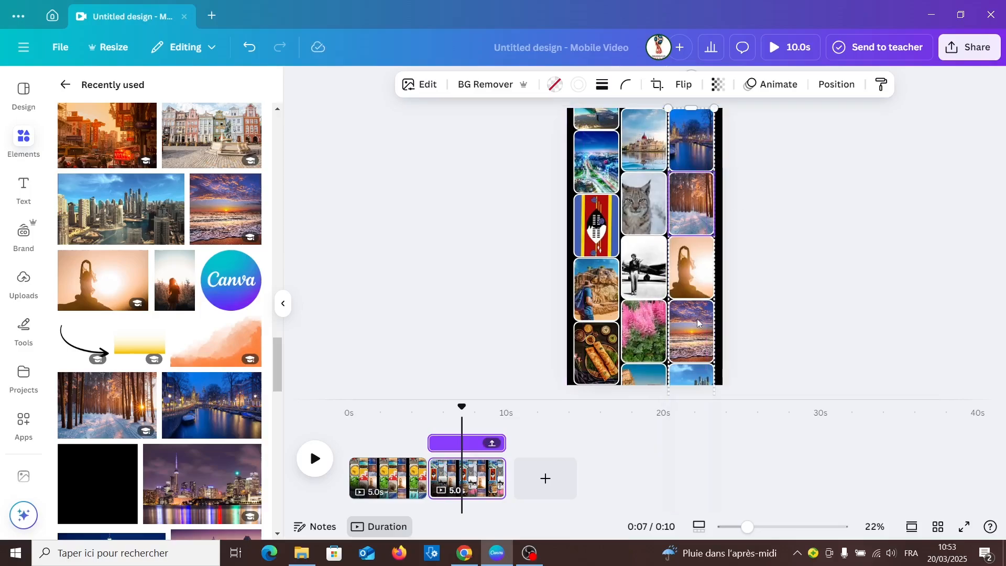
pyautogui.moveTo(694, 309); pyautogui.dragTo(691, 182)
pyautogui.moveTo(687, 374); pyautogui.dragTo(686, 228)
pyautogui.moveTo(691, 306); pyautogui.dragTo(691, 169)
pyautogui.moveTo(685, 330)
pyautogui.mouseDown()
pyautogui.moveTo(684, 226)
pyautogui.moveTo(703, 333)
pyautogui.mouseUp()
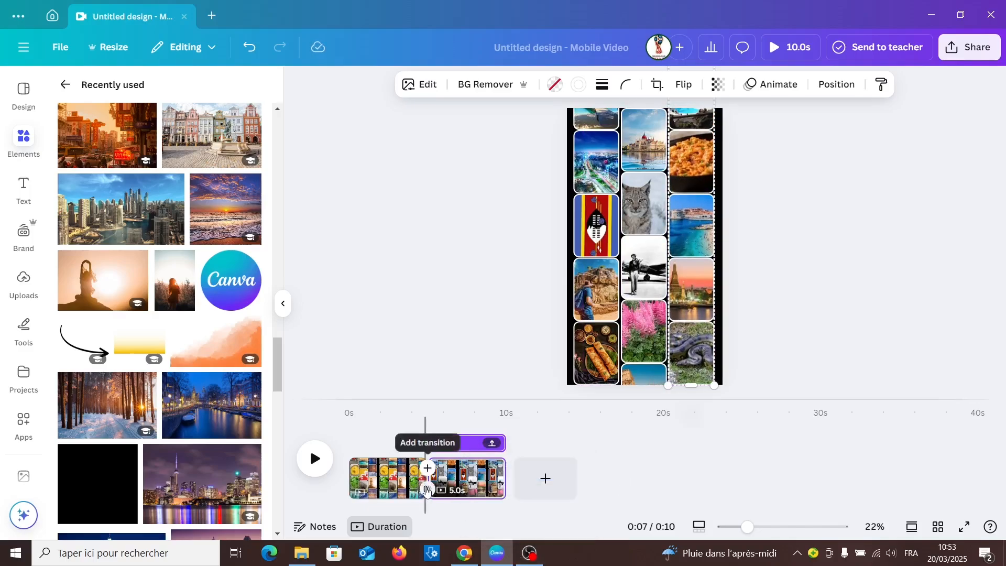
# - Add a Match & Move transition lasting 2.5 seconds between the two pages and play the video
pyautogui.click(427, 490)
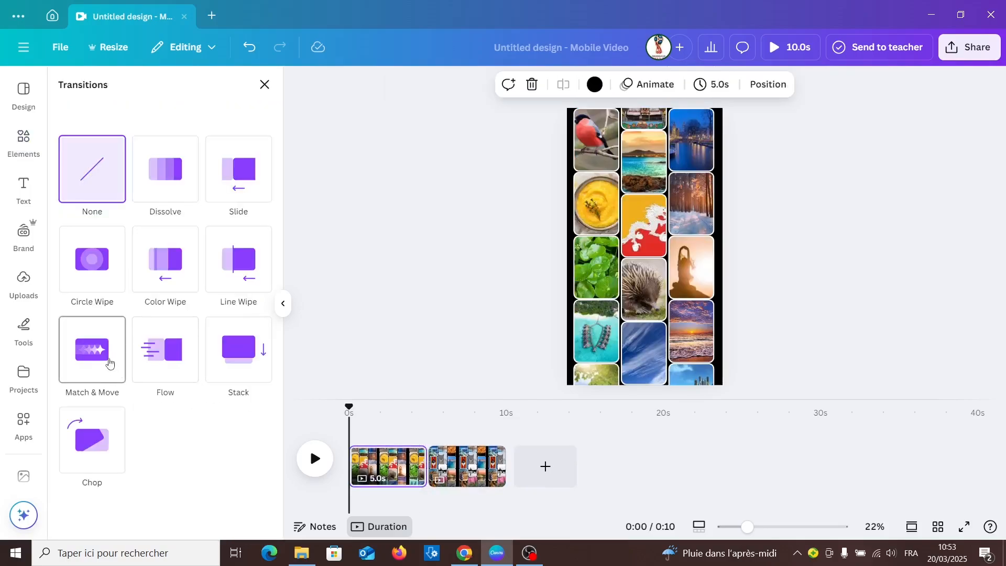
pyautogui.click(109, 361)
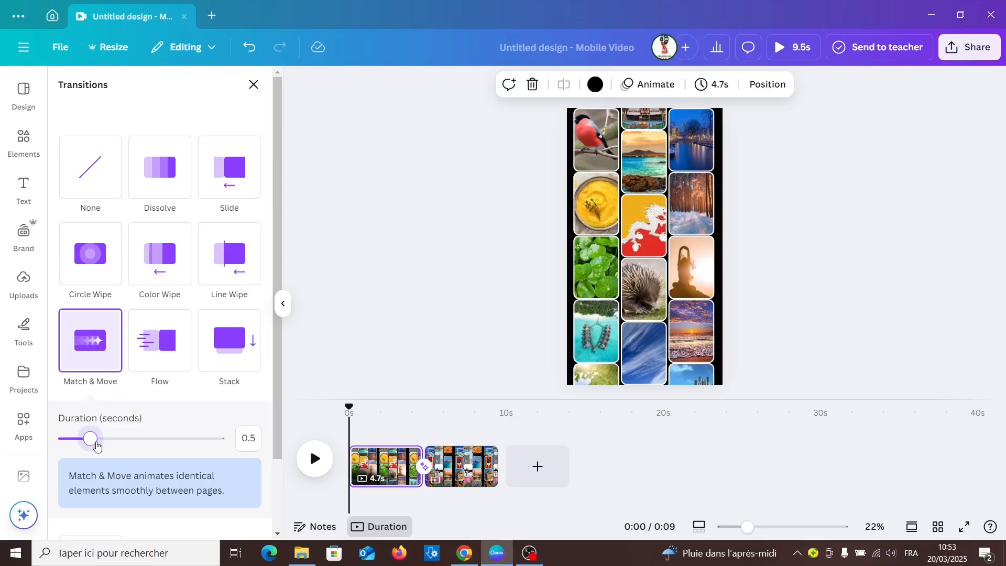
pyautogui.moveTo(167, 456); pyautogui.dragTo(316, 470)
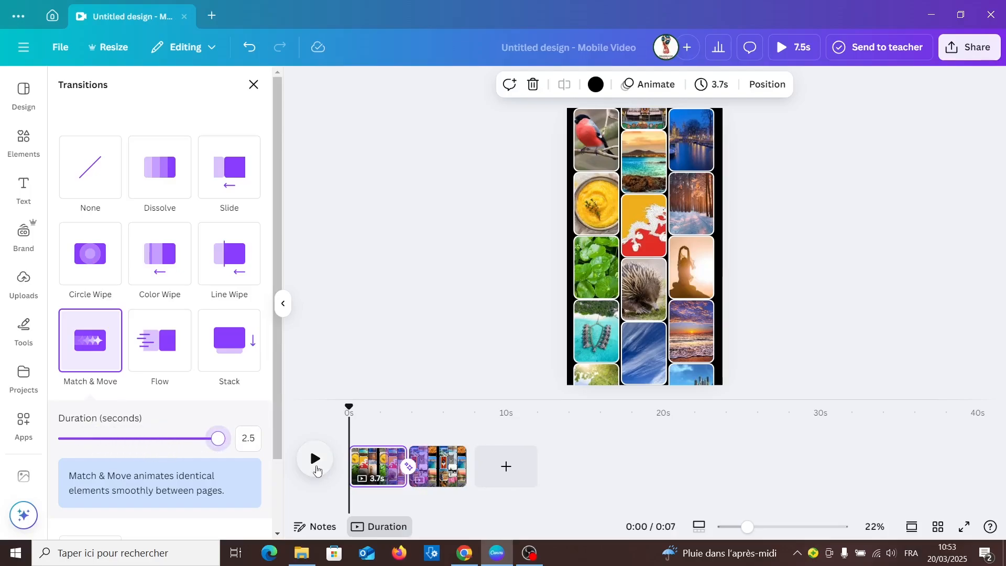
pyautogui.click(314, 459)
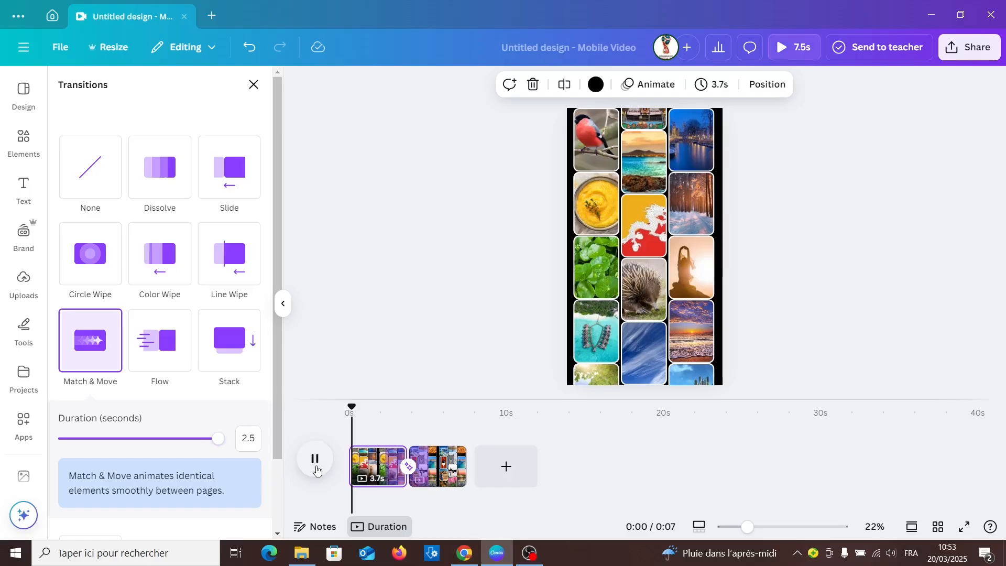